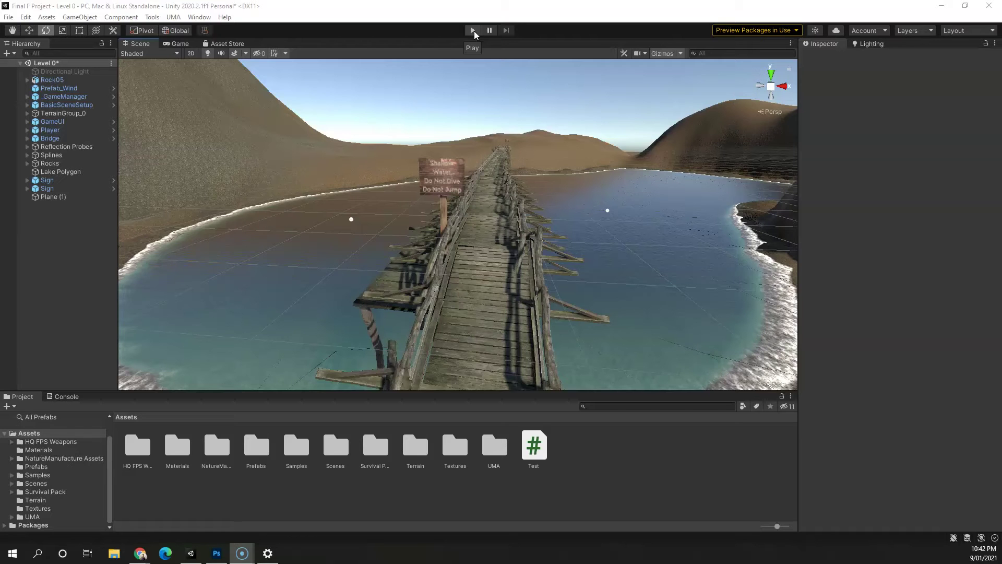
Play-test the level and walk the player up the wooden bridge to the warning sign.
scroll(479, 124, "up", 3)
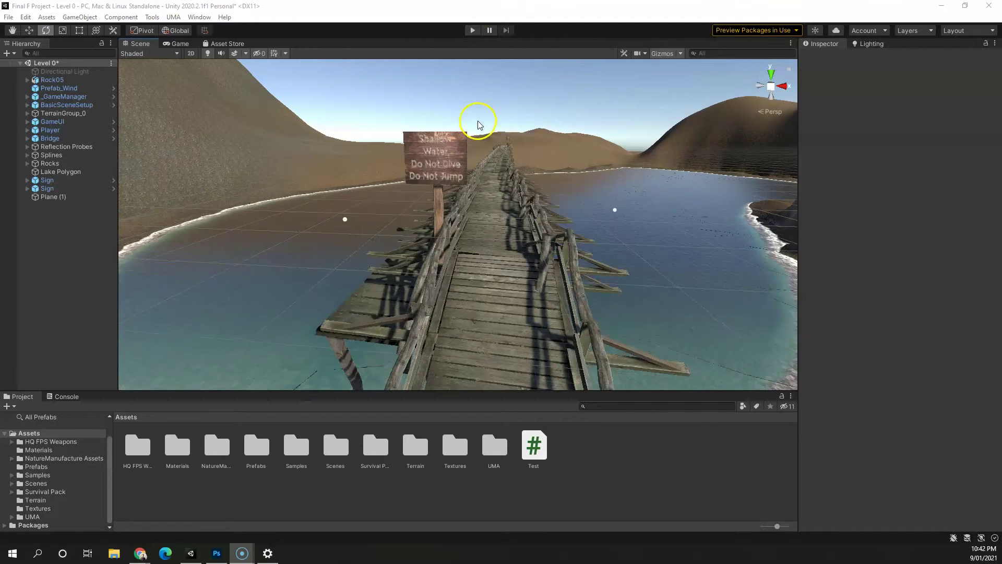
left_click_drag(478, 125, 486, 181)
scroll(485, 183, "up", 4)
scroll(484, 181, "down", 3)
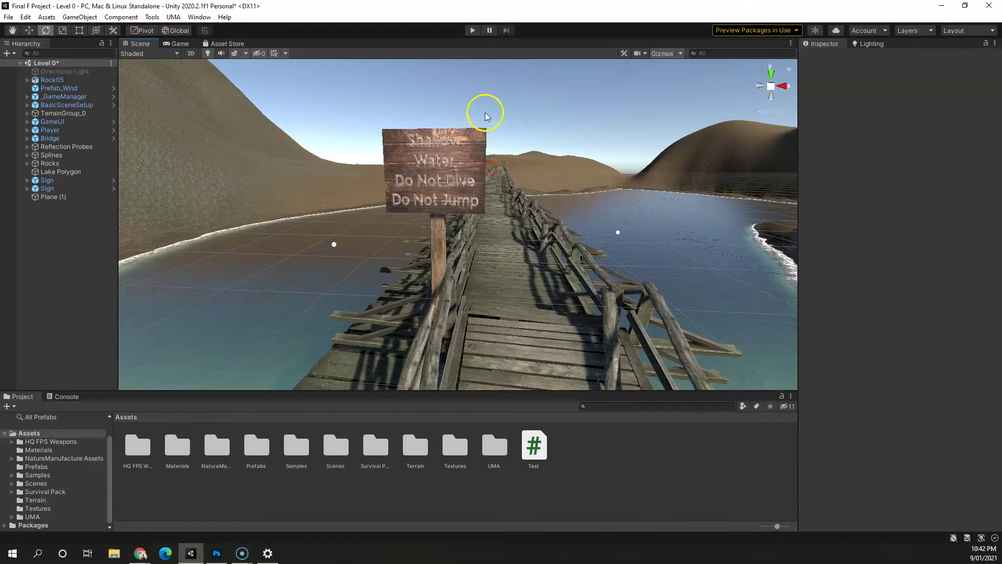
left_click(476, 31)
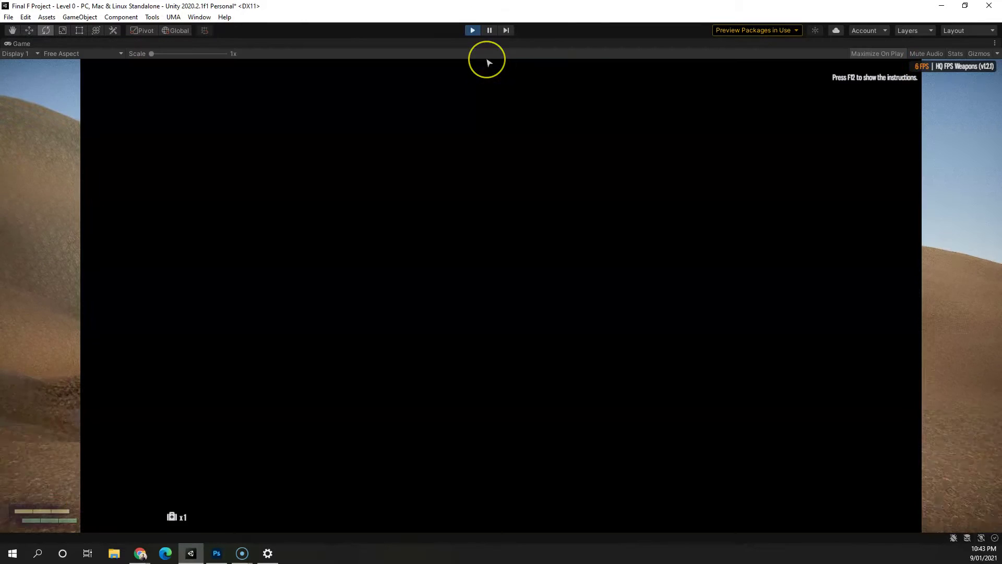
key("w")
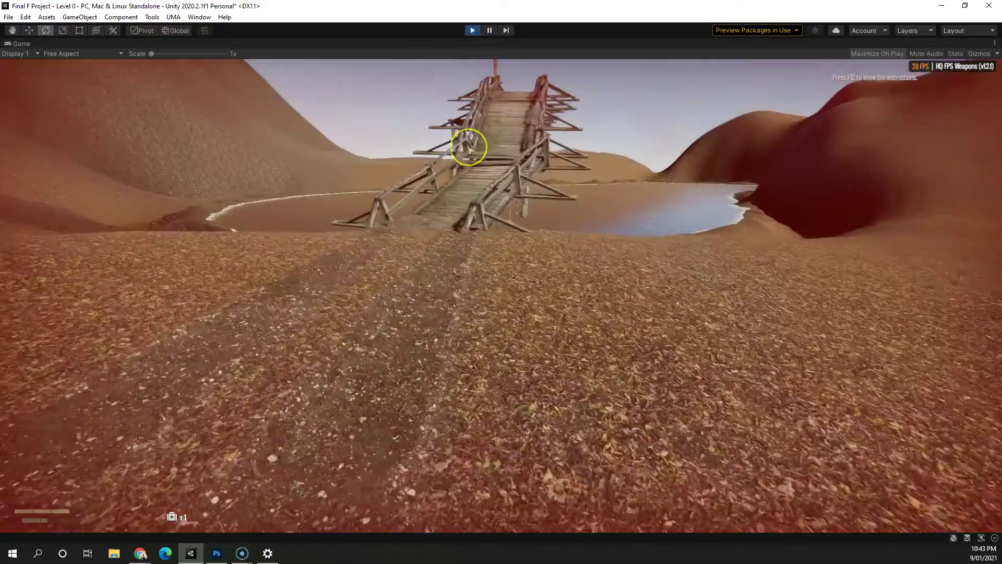
key("w")
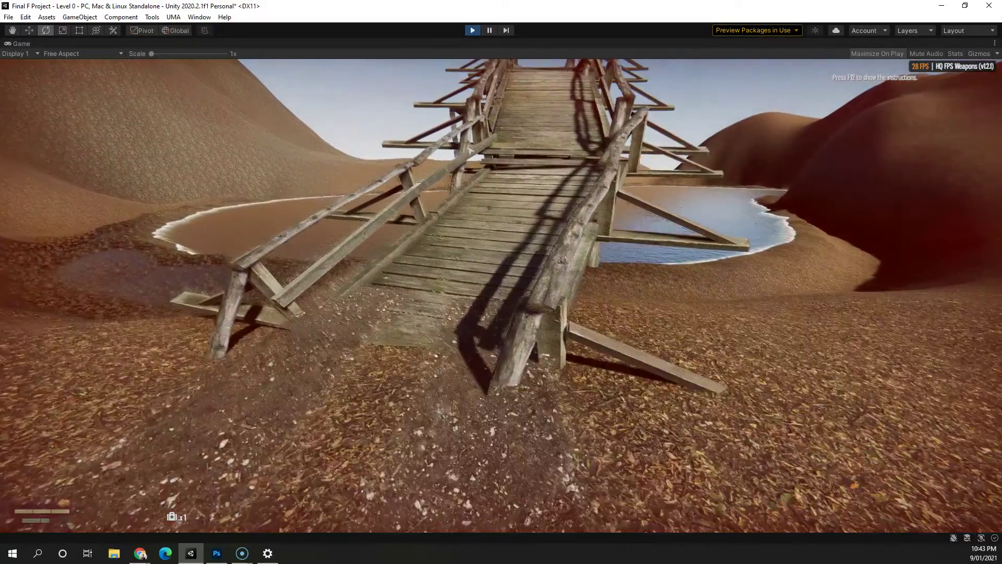
key("w")
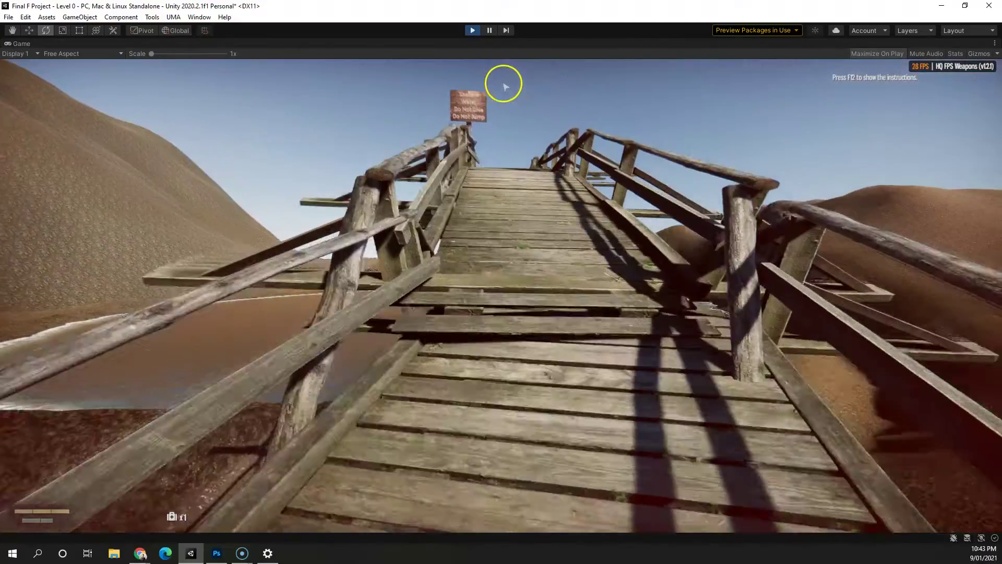
key("w")
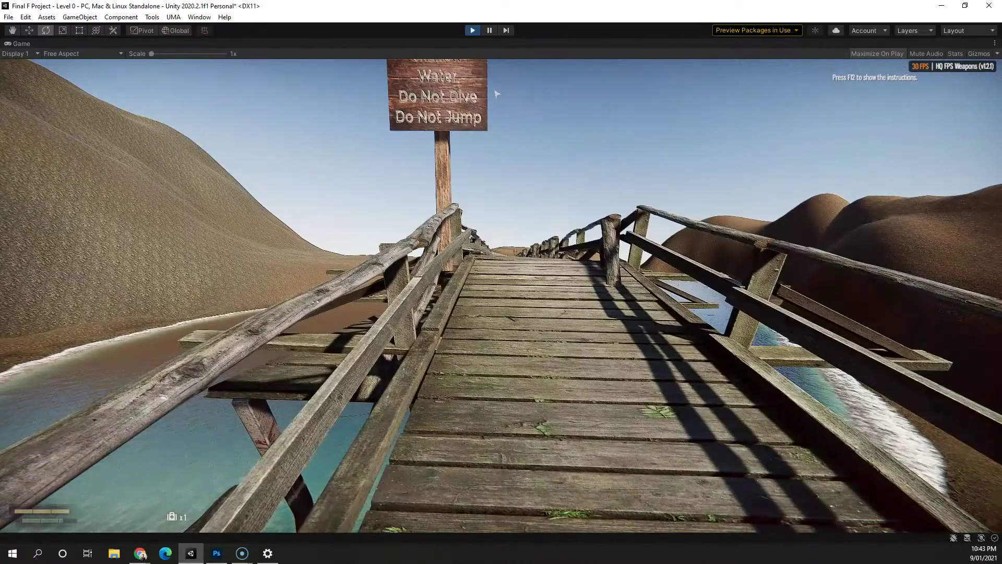
key("w")
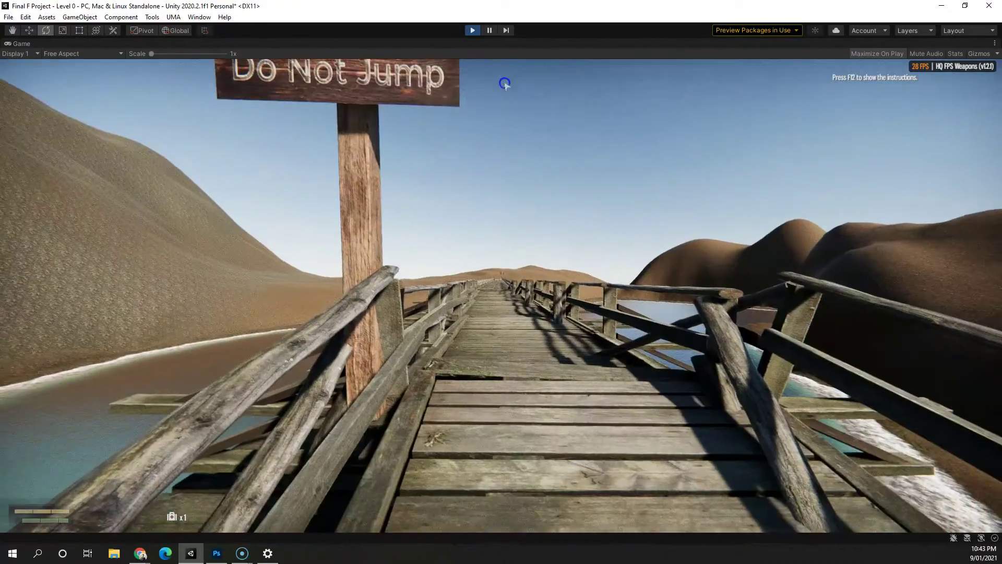
Examine the Shallow Water sign in the running game with the fists raised and lowered, and stop the play test.
left_click(504, 85)
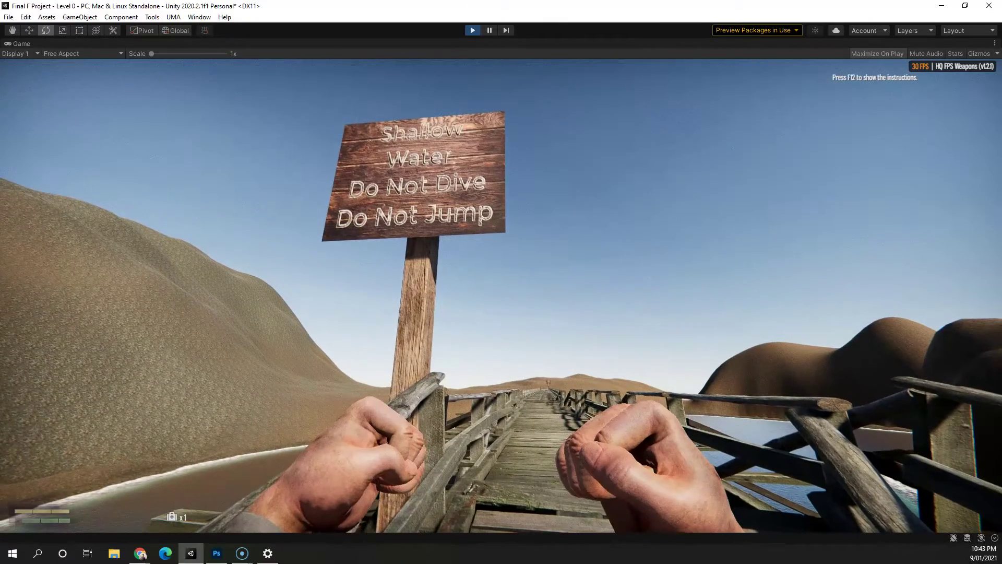
key("s")
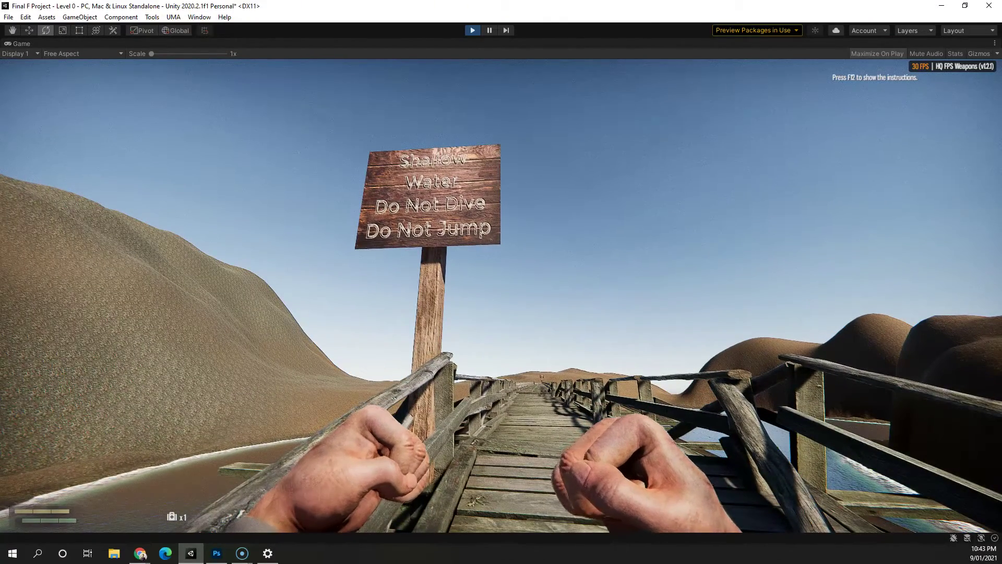
key("h")
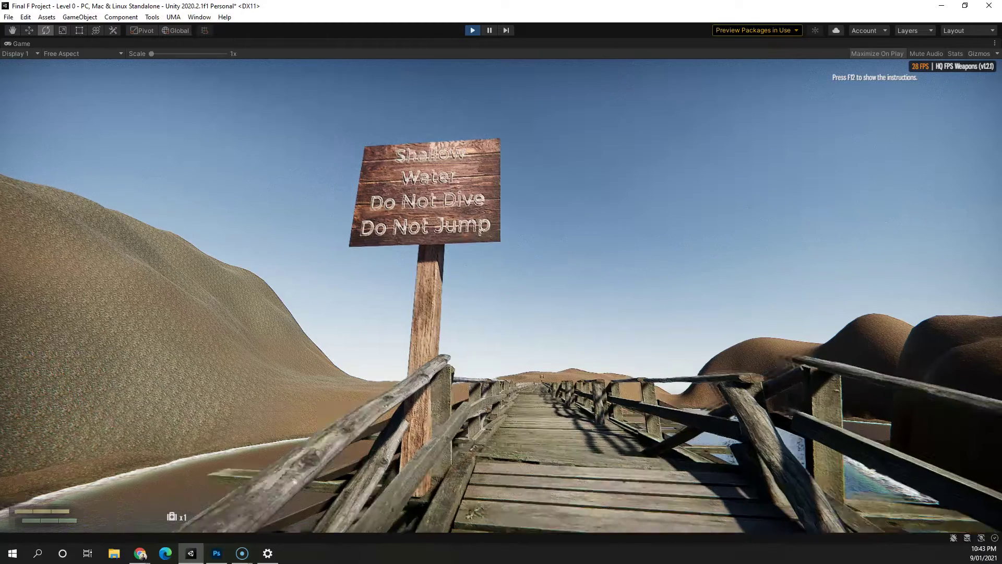
key("ctrl+p")
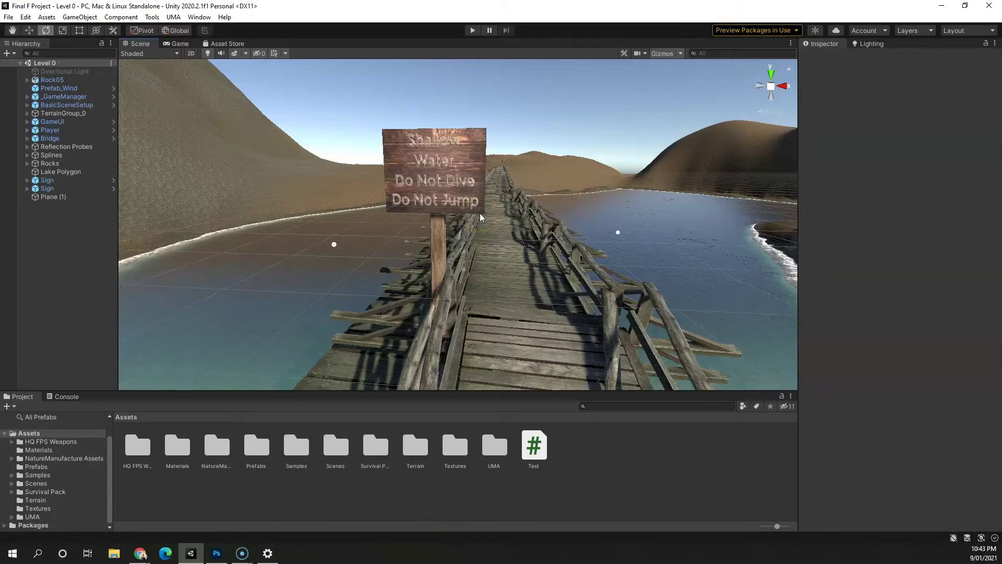
Switch to Chrome and search Google Images for "wood".
mouse_move(140, 552)
left_click(156, 519)
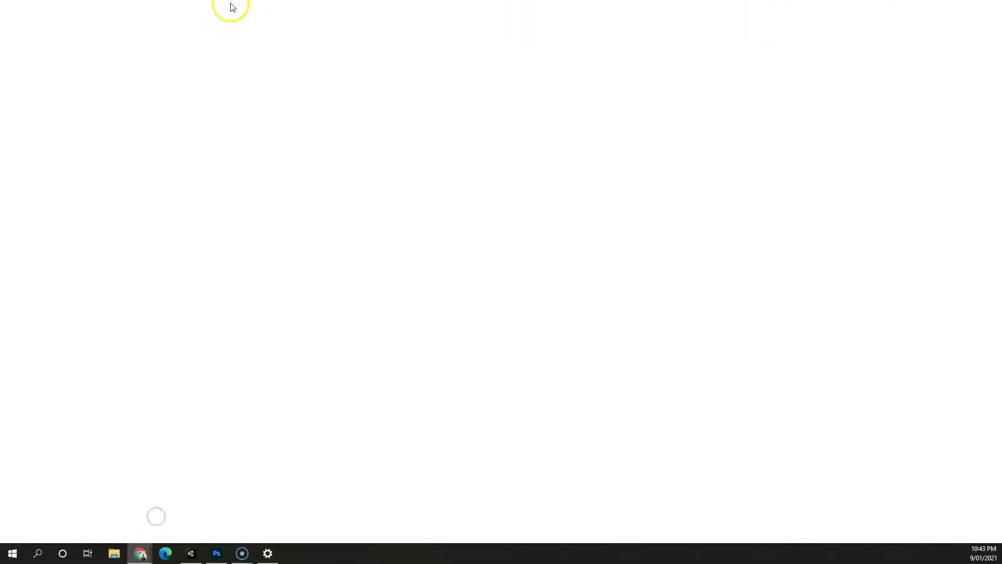
left_click(144, 10)
type("wood")
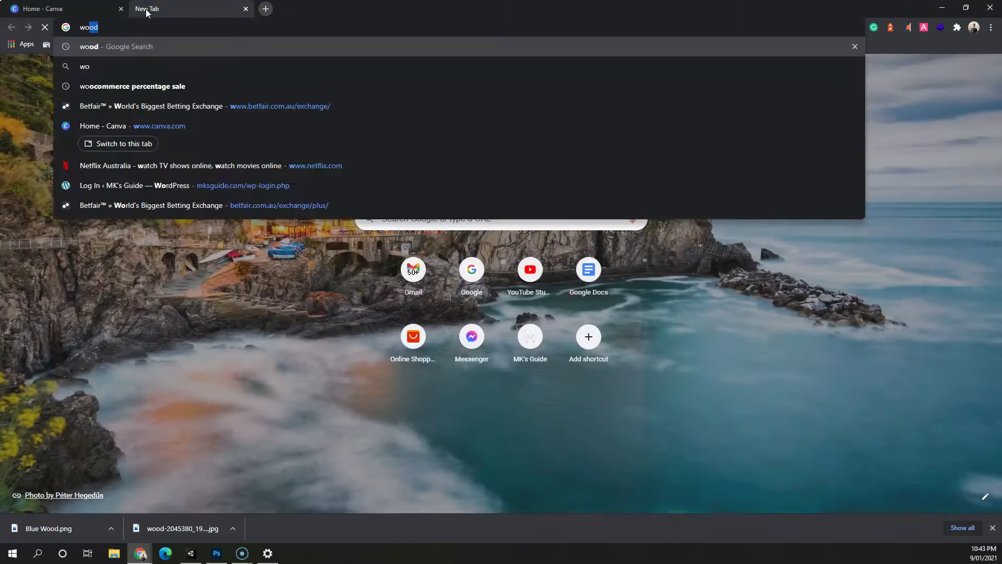
key("Return")
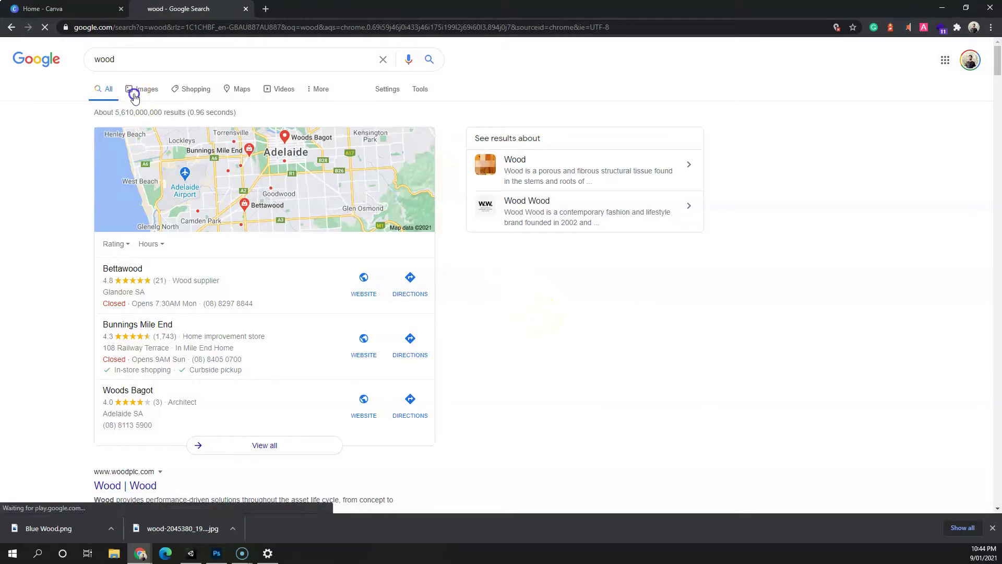
left_click(136, 89)
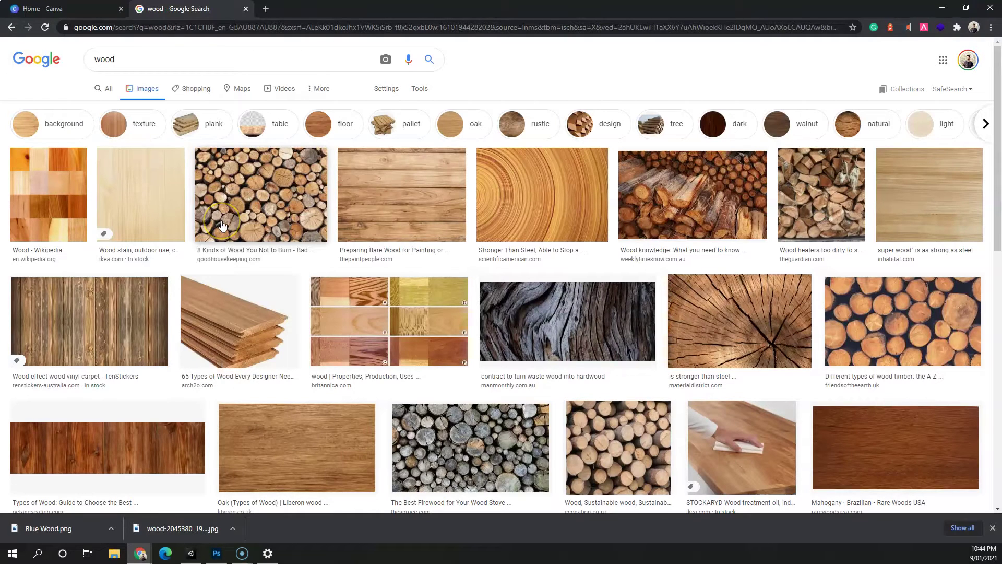
Filter the wood image results by usage rights to Creative Commons licenses.
left_click(436, 90)
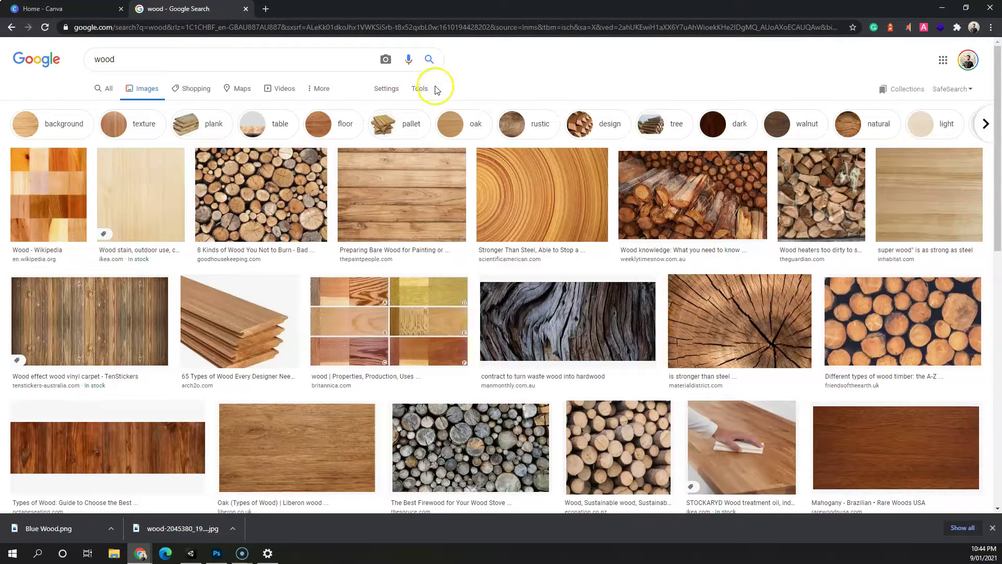
left_click(425, 90)
left_click(241, 107)
left_click(265, 143)
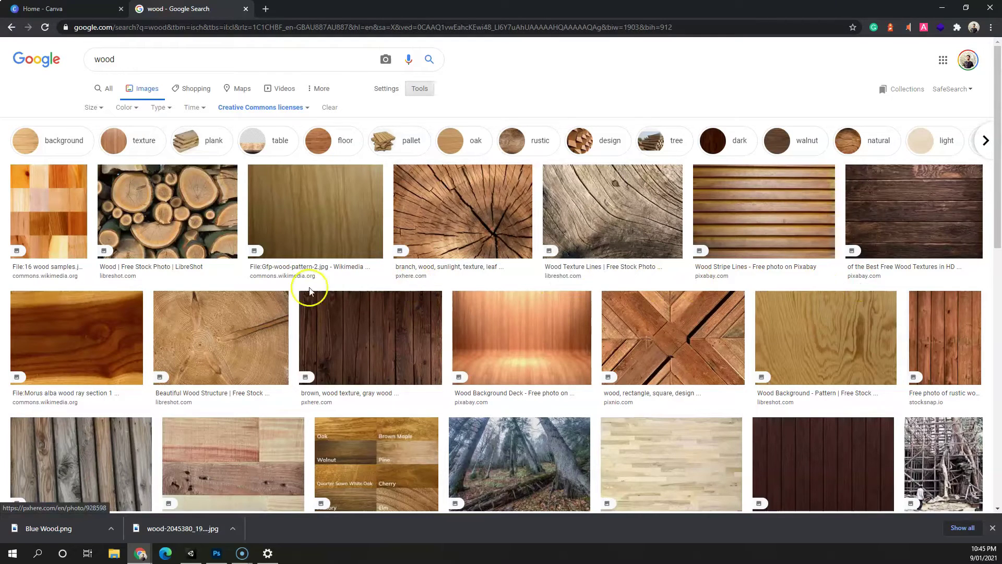
Open the dark Wood Boards Texture photo's page on Pixabay from the wood image results.
left_click(875, 218)
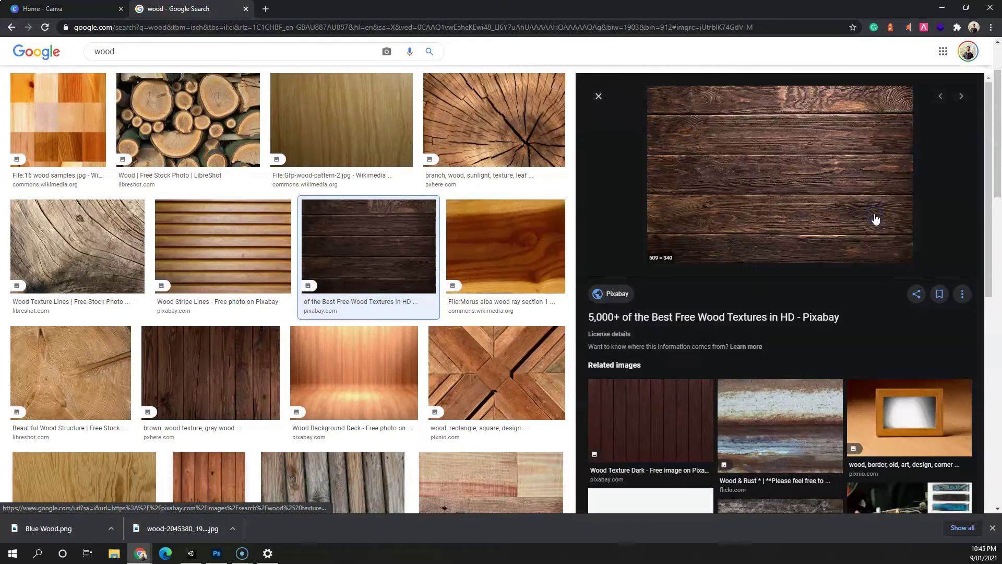
left_click(765, 316)
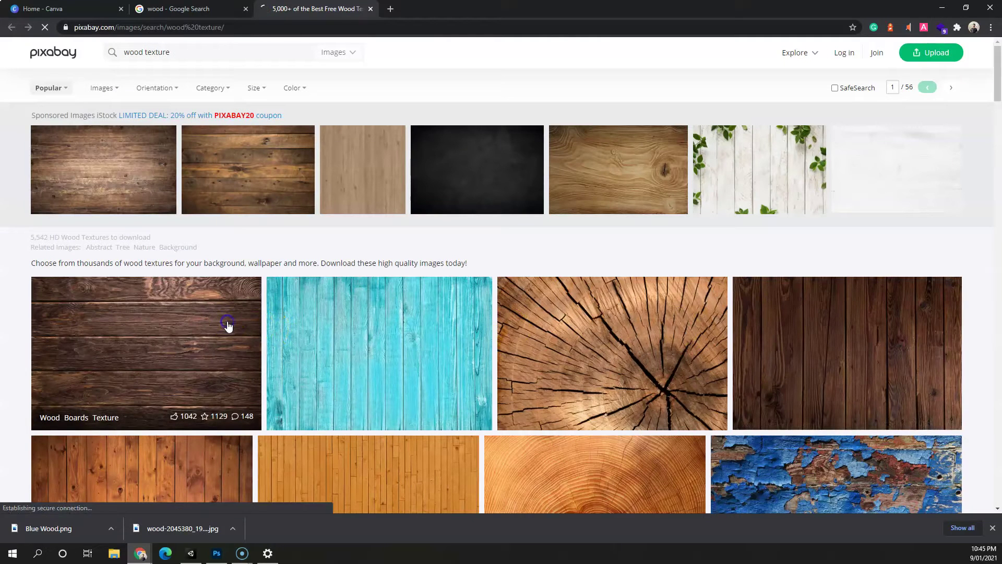
left_click(228, 326)
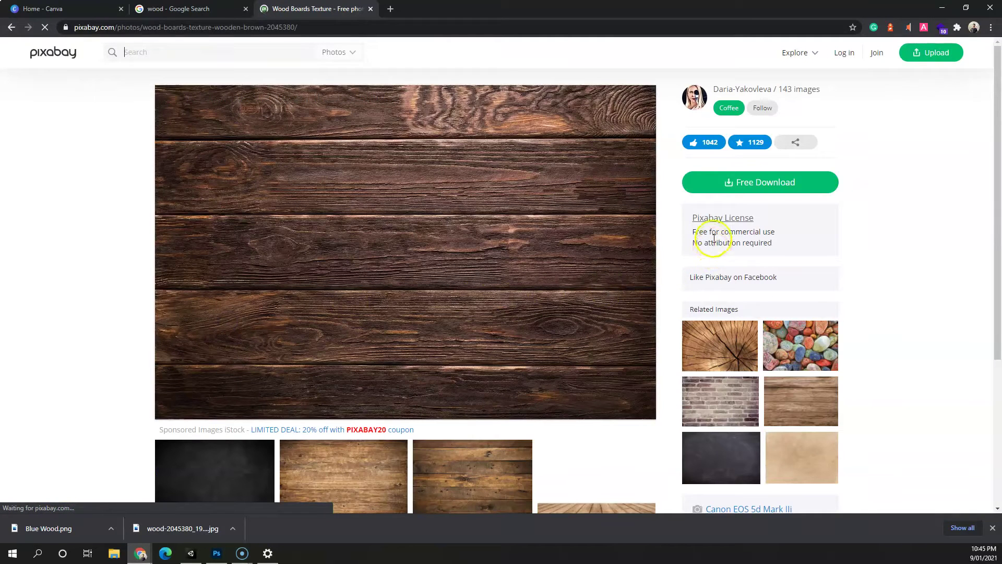
Download the wood boards photo as a 1920×1280 JPG, completing the captcha check.
left_click(738, 186)
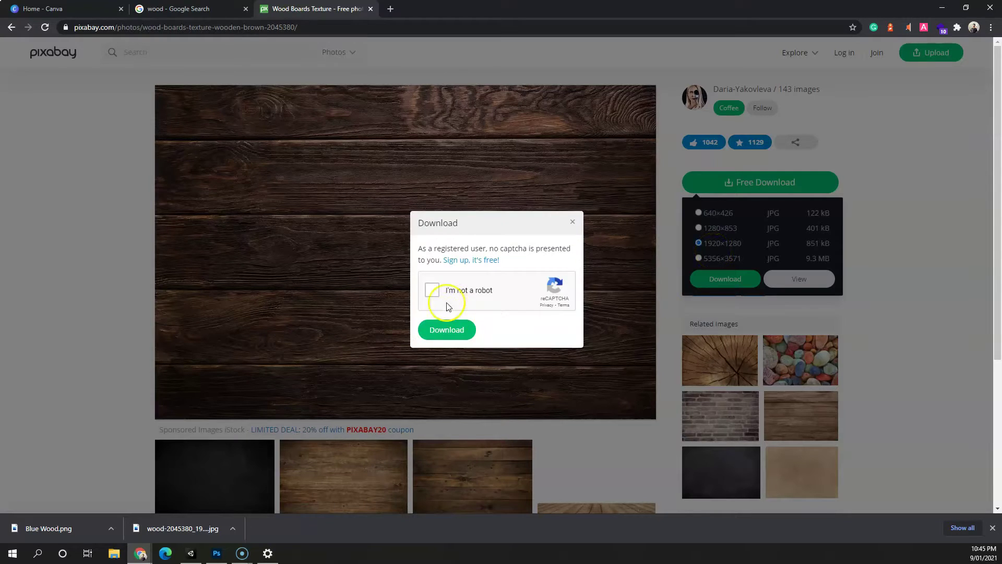
left_click(435, 291)
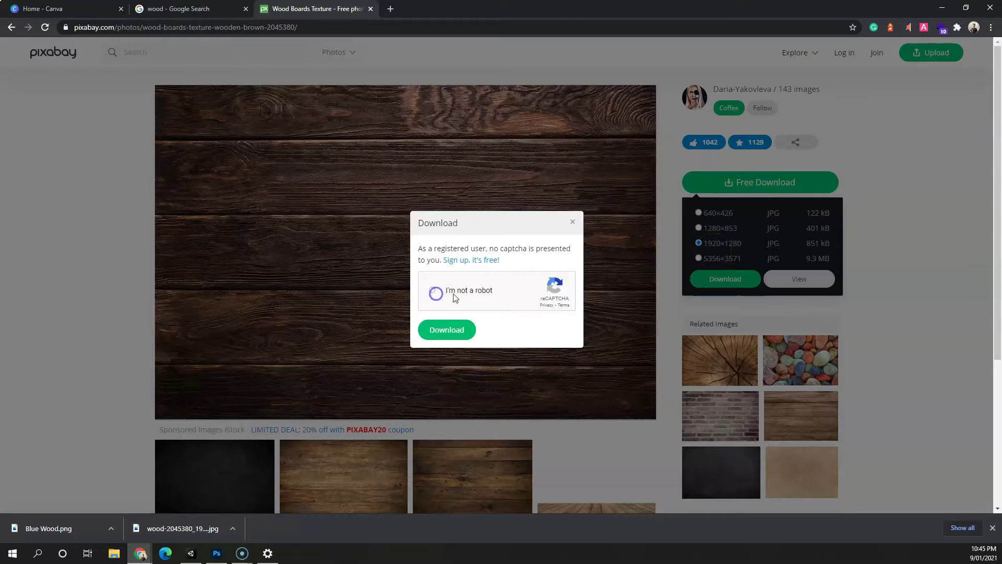
left_click(448, 328)
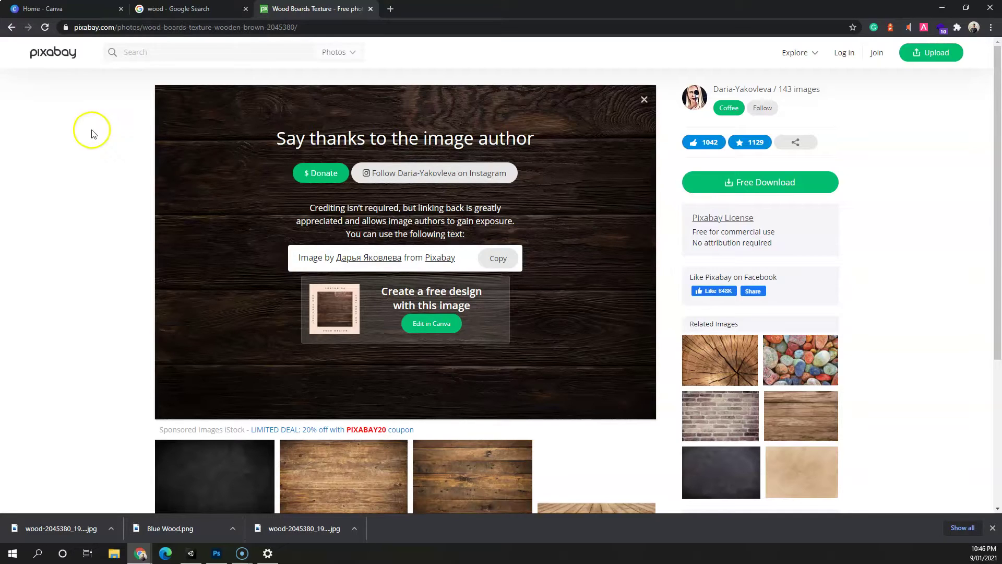
Switch to Canva and create a new design with custom dimensions of 1920 x 1080 px.
left_click(80, 10)
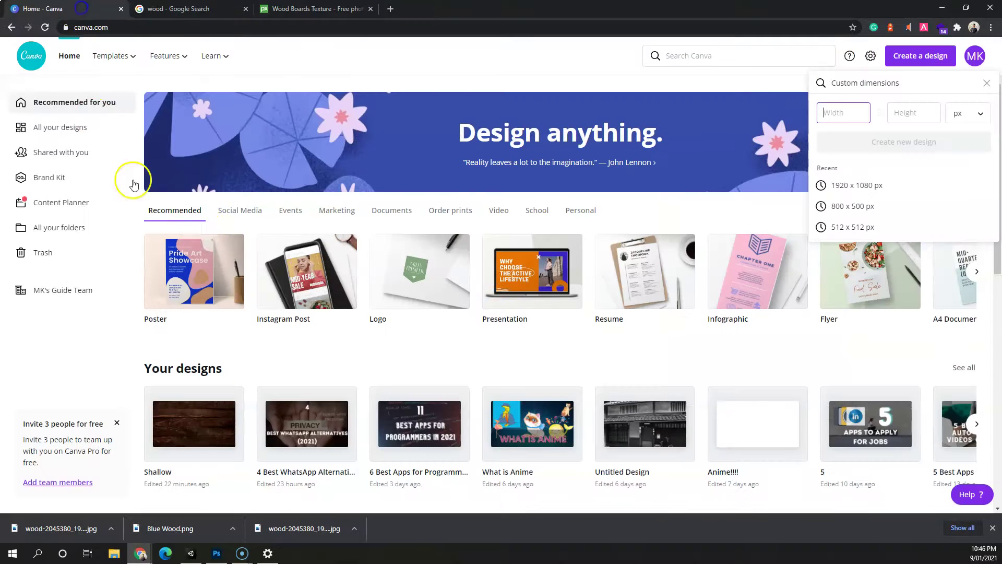
left_click(203, 230)
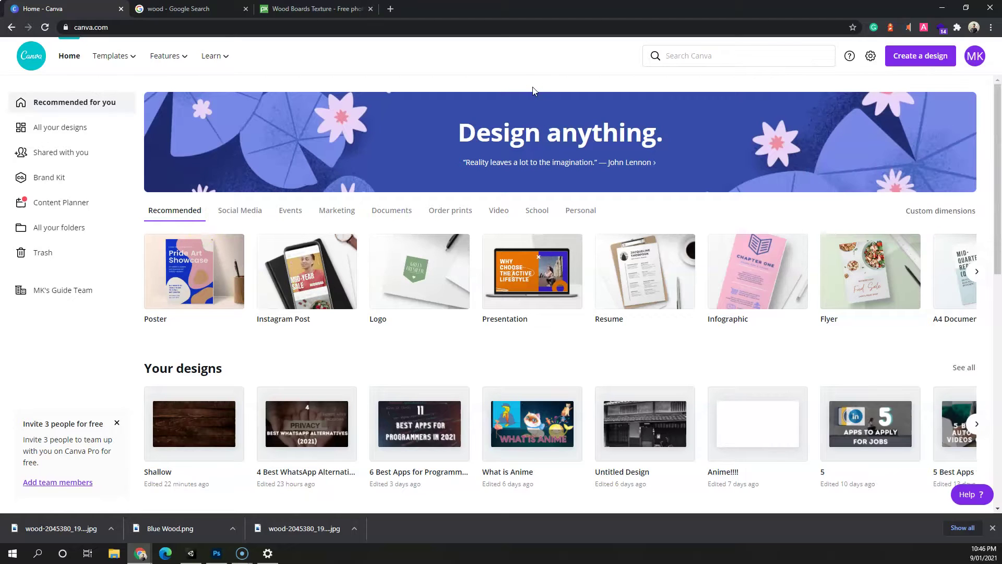
left_click(893, 63)
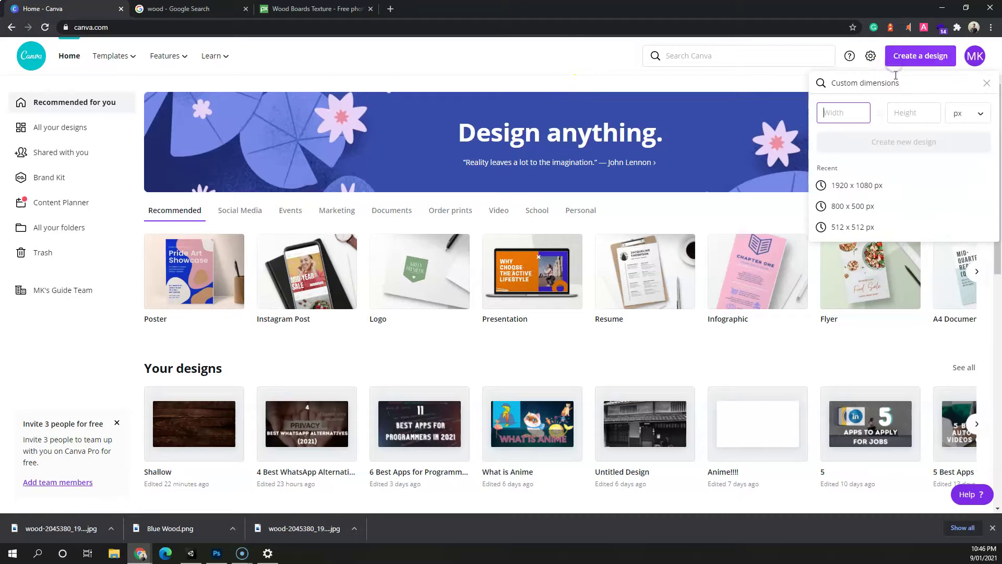
type("1920")
key("Tab")
type("1080")
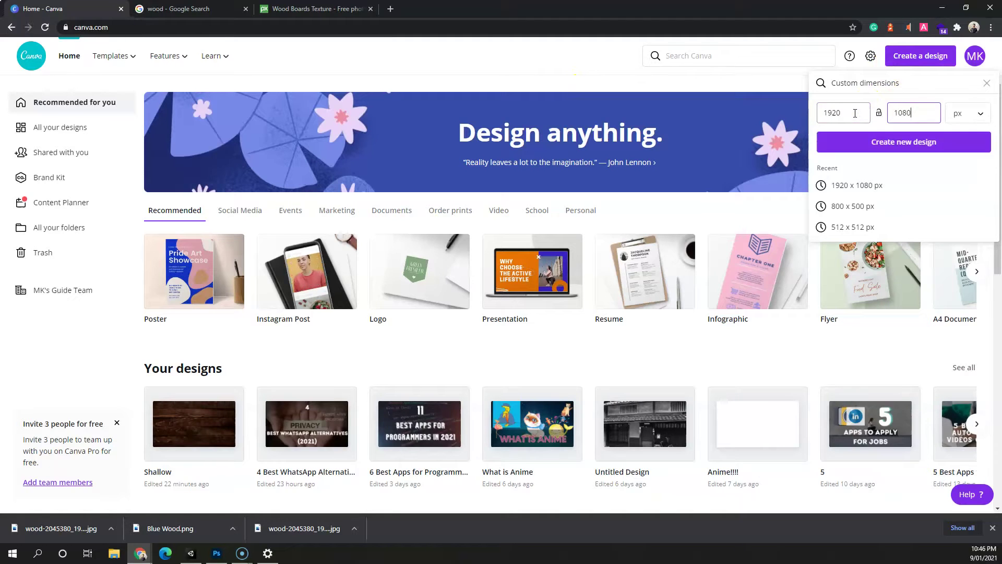
key("Return")
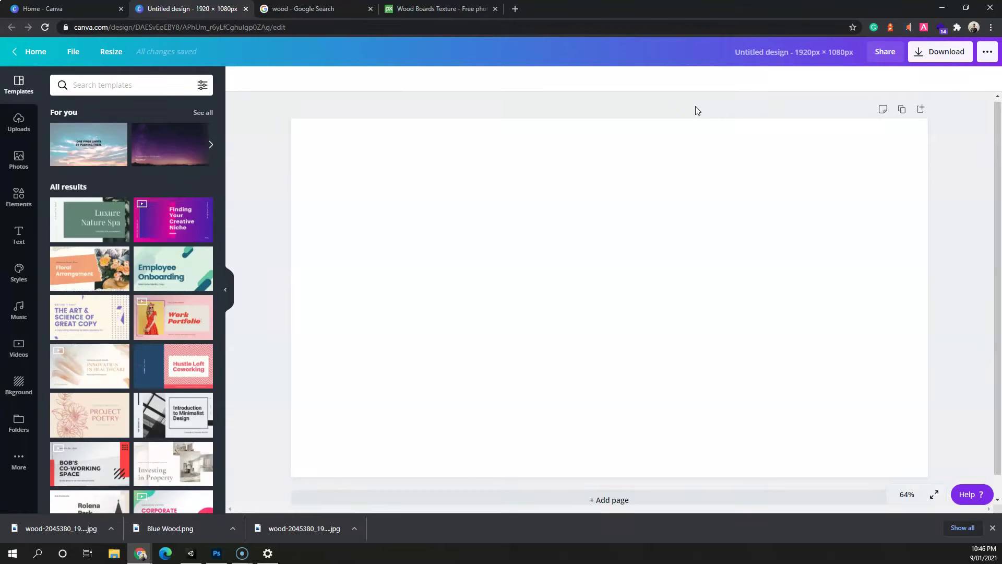
Upload the downloaded wood boards image from the device to the Canva media library.
left_click(20, 124)
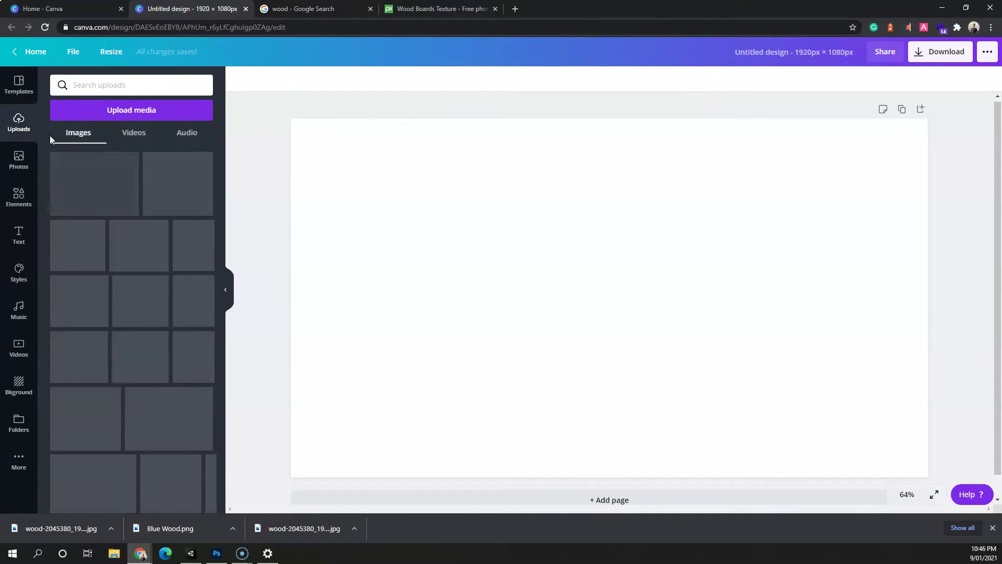
left_click(116, 119)
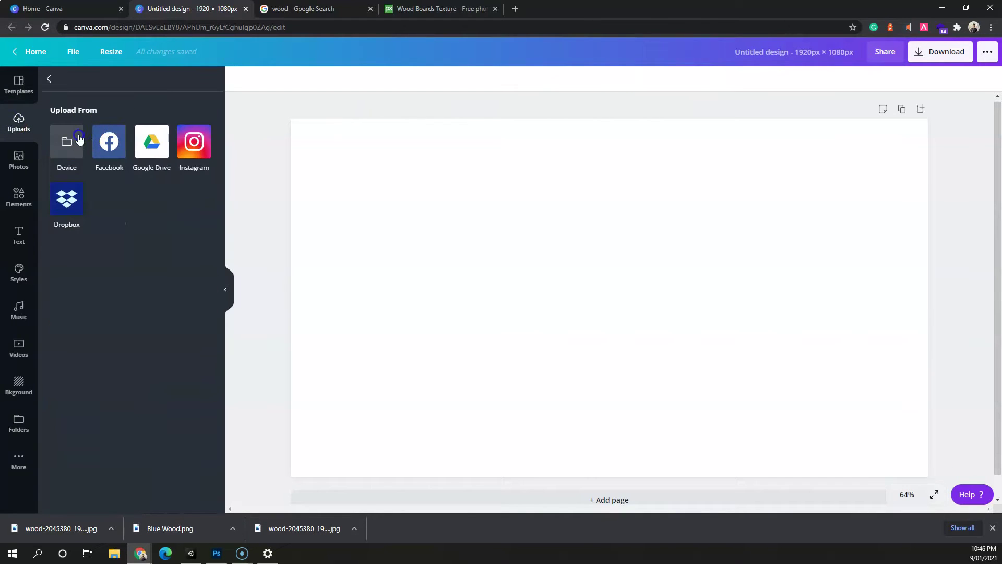
left_click(80, 137)
double_click(123, 118)
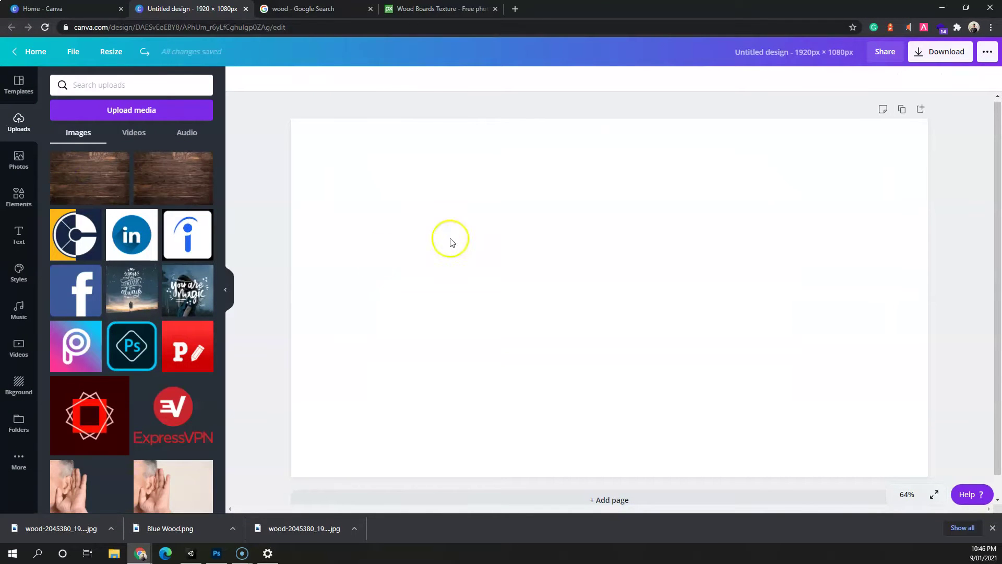
Place the uploaded wood image on the page, align it to the upper-left corner and enlarge it to cover the whole page.
left_click(111, 183)
left_click_drag(521, 250, 270, 121)
left_click_drag(339, 161, 335, 194)
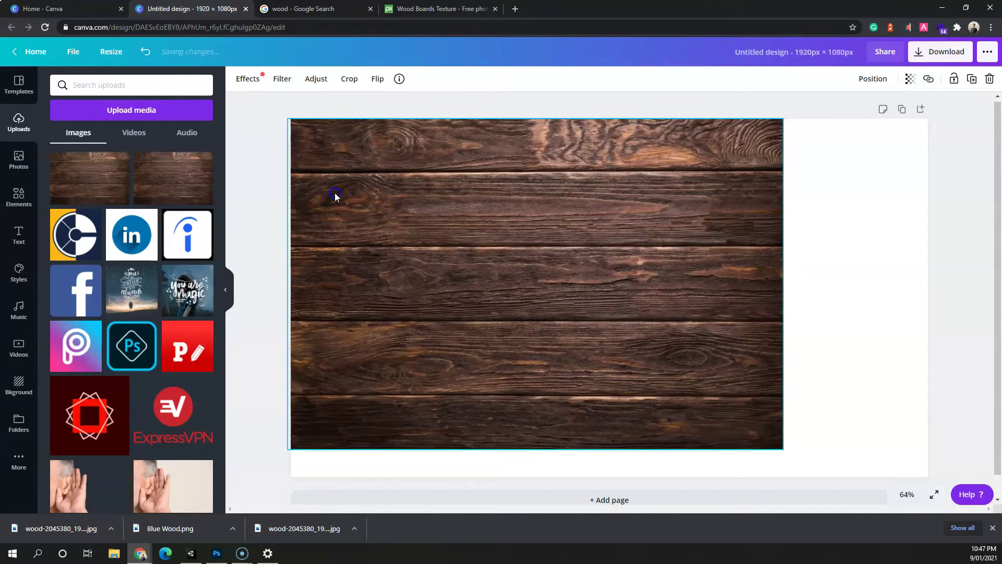
left_click_drag(784, 450, 926, 547)
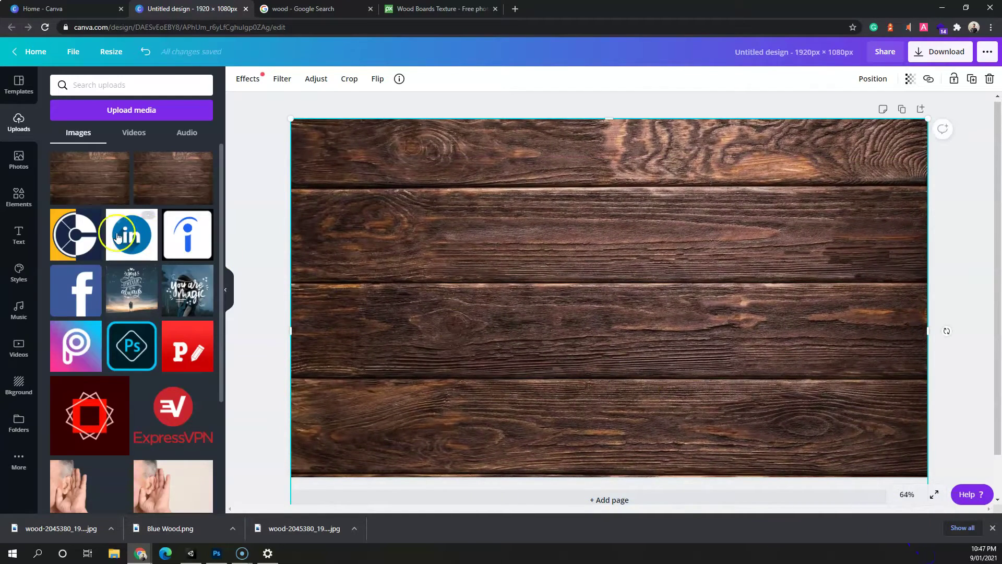
Add the Authentic Leather / Blue Wood font combination to the page and delete its Authentic Leather line.
left_click(19, 235)
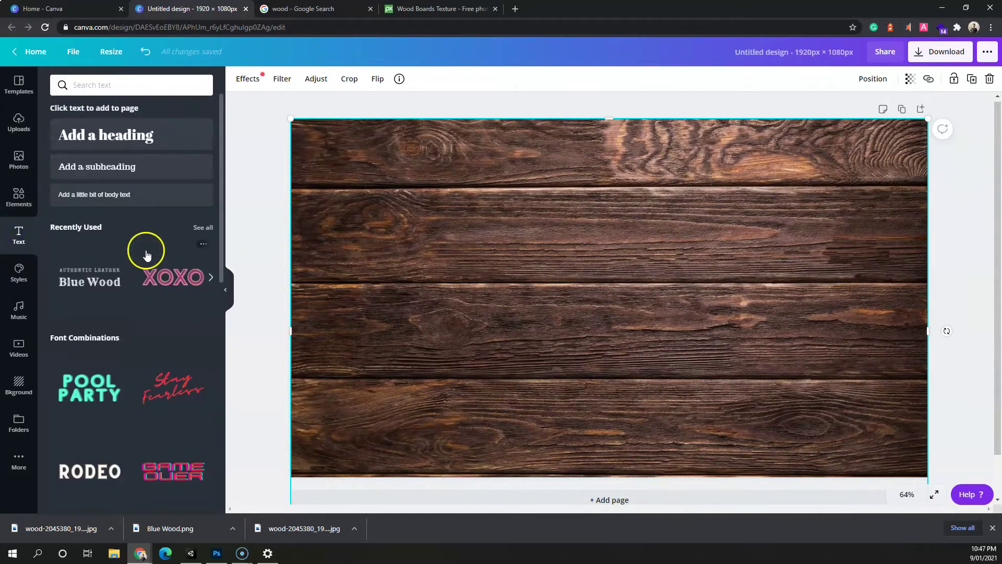
scroll(147, 254, "down", 4)
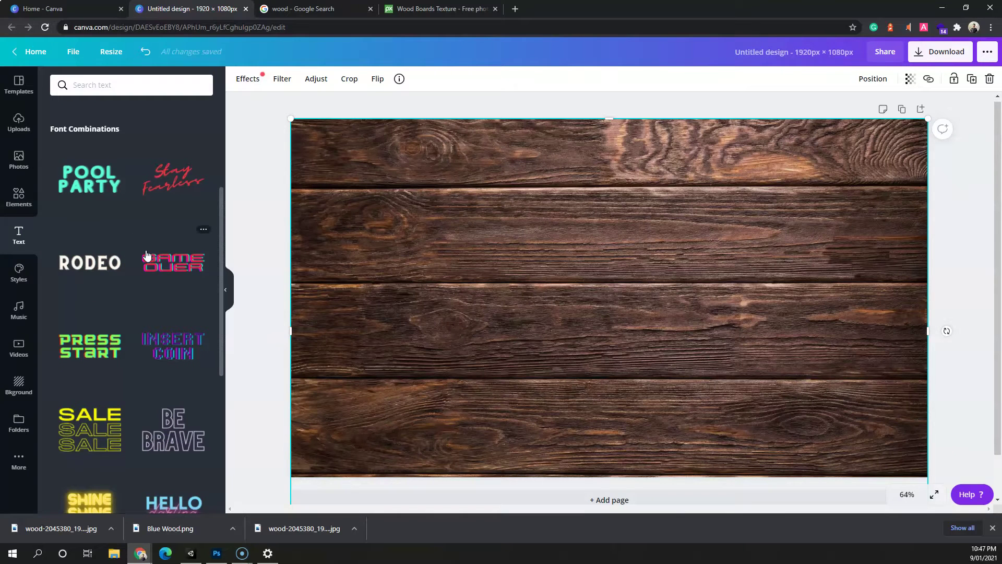
scroll(146, 255, "down", 8)
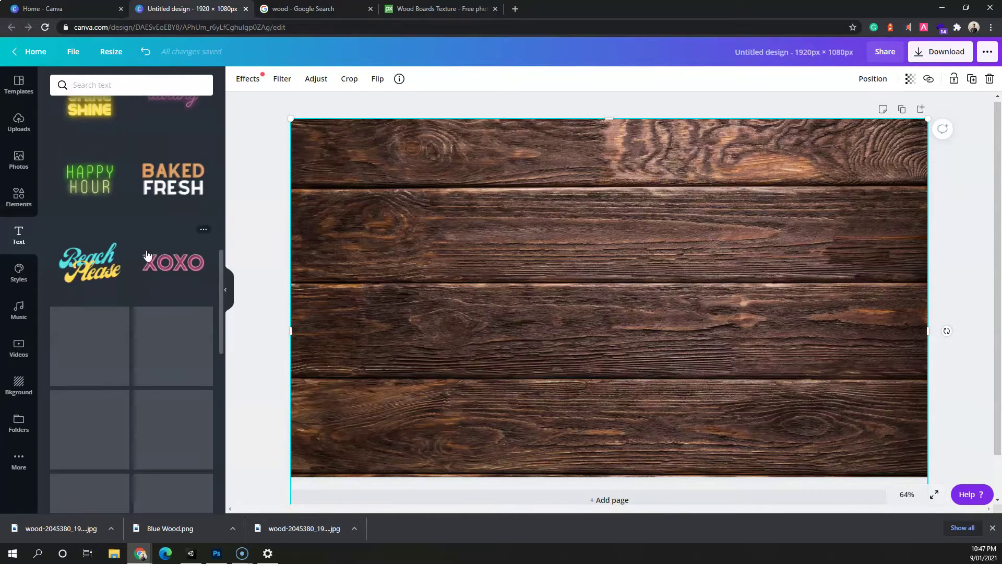
scroll(140, 288, "down", 2)
scroll(139, 286, "down", 2)
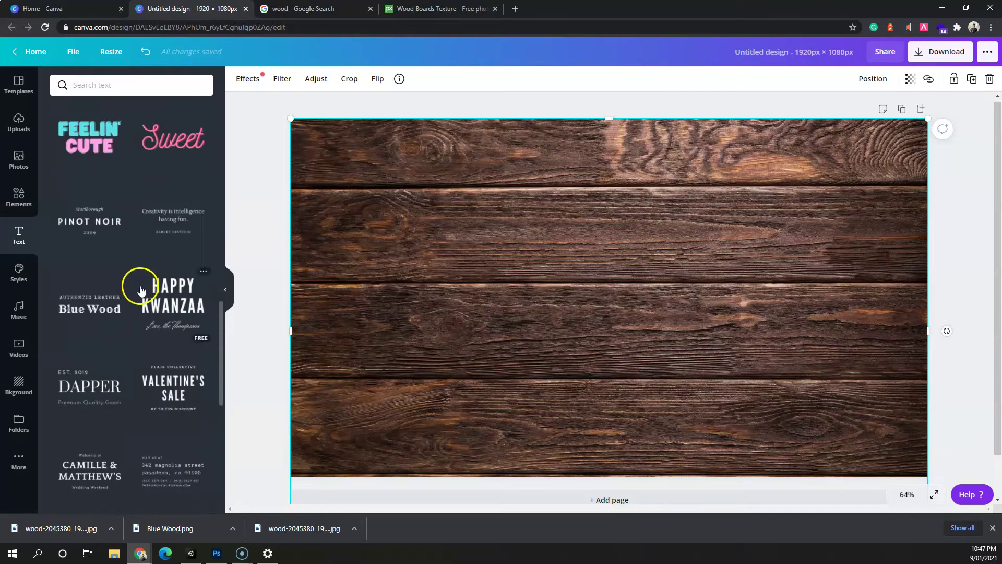
left_click(81, 310)
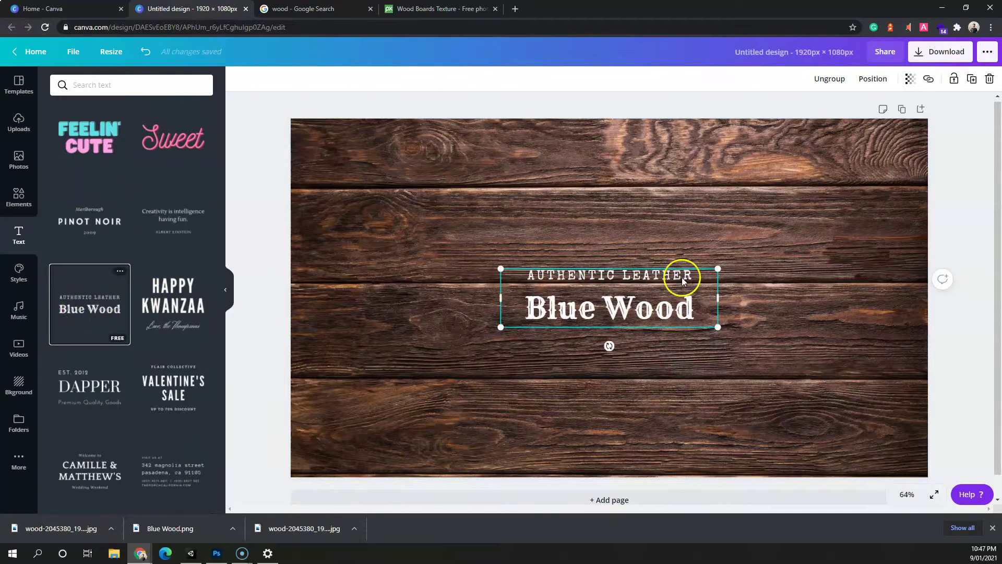
left_click(667, 276)
key("Delete")
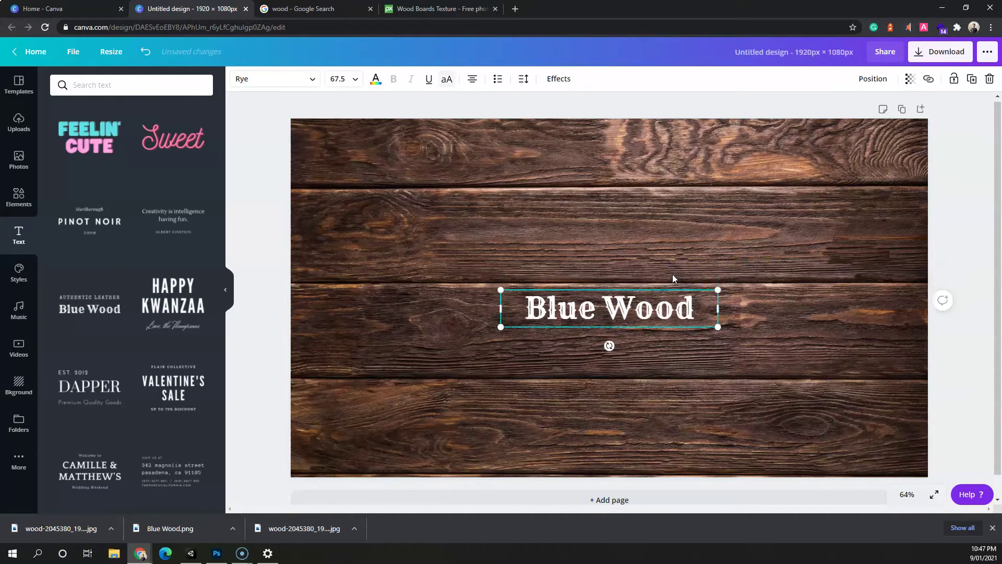
Replace the Blue Wood text with "Shallow Water", "Do Not Dive" and "Do Not Enter" on separate lines, enlarged to font size 144.
double_click(678, 306)
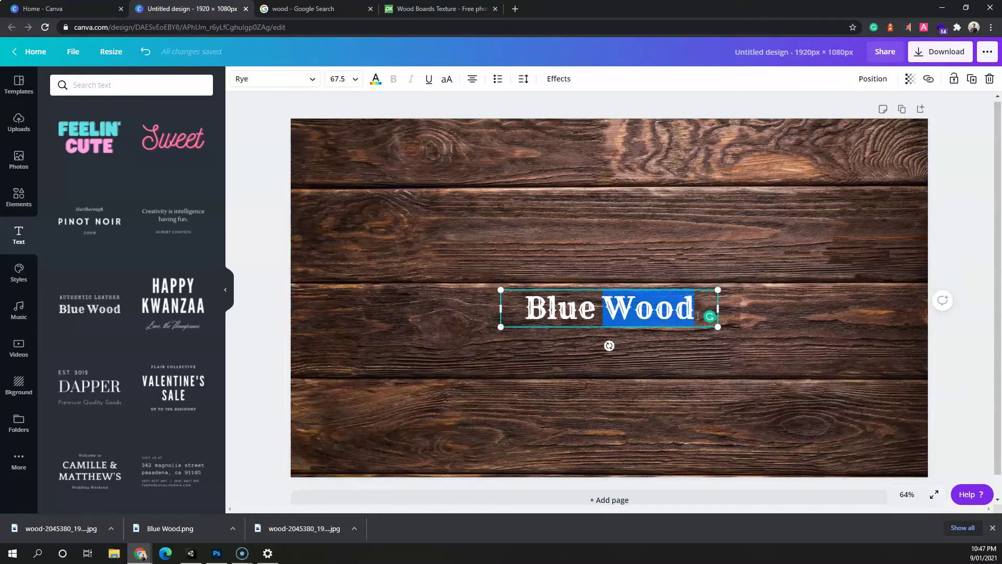
key("ctrl+a")
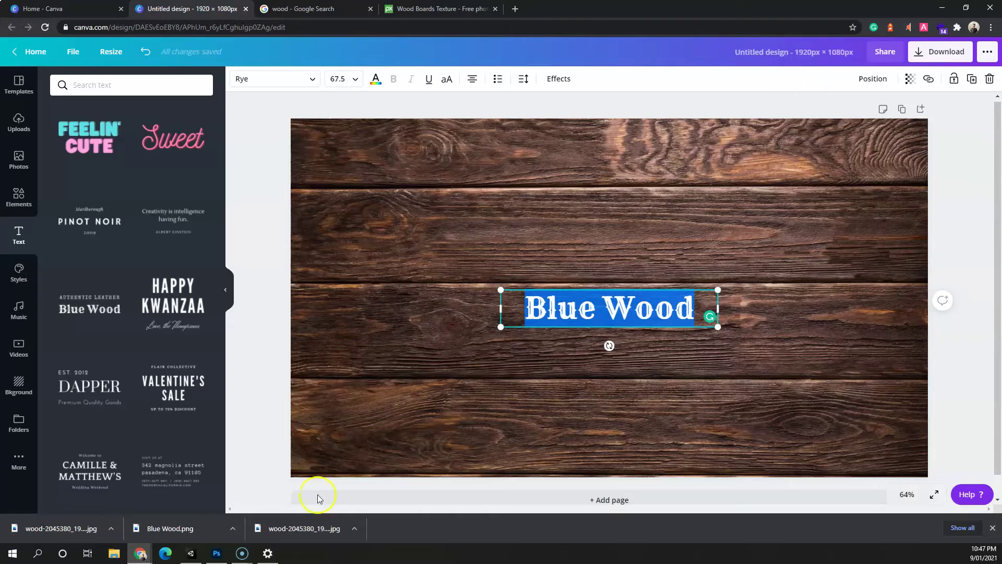
left_click(192, 554)
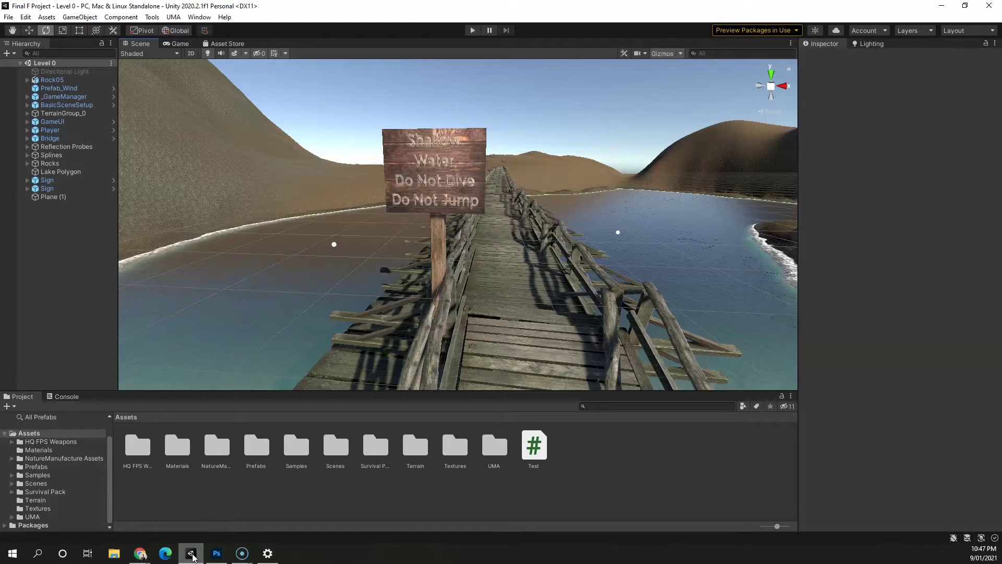
left_click(140, 553)
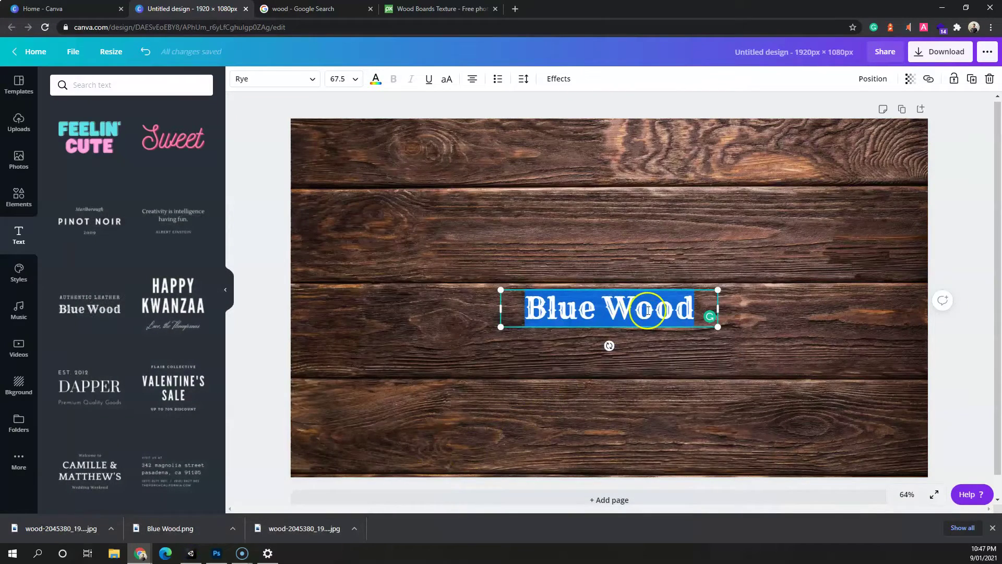
type("Shalloo")
key("BackSpace")
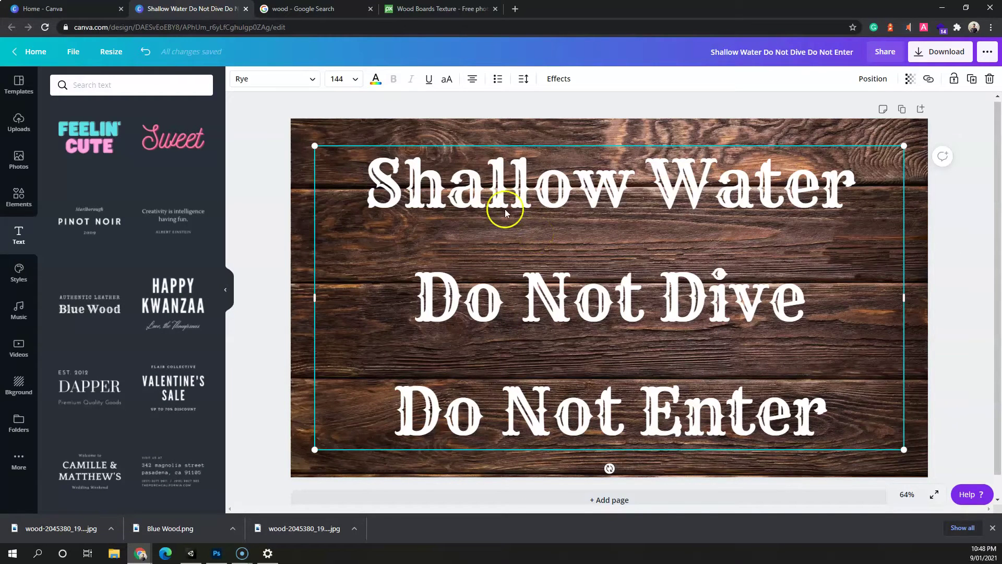
Recolour the sign text with a custom light brown, #C4A99F, starting from the lightest photo colour.
left_click(376, 80)
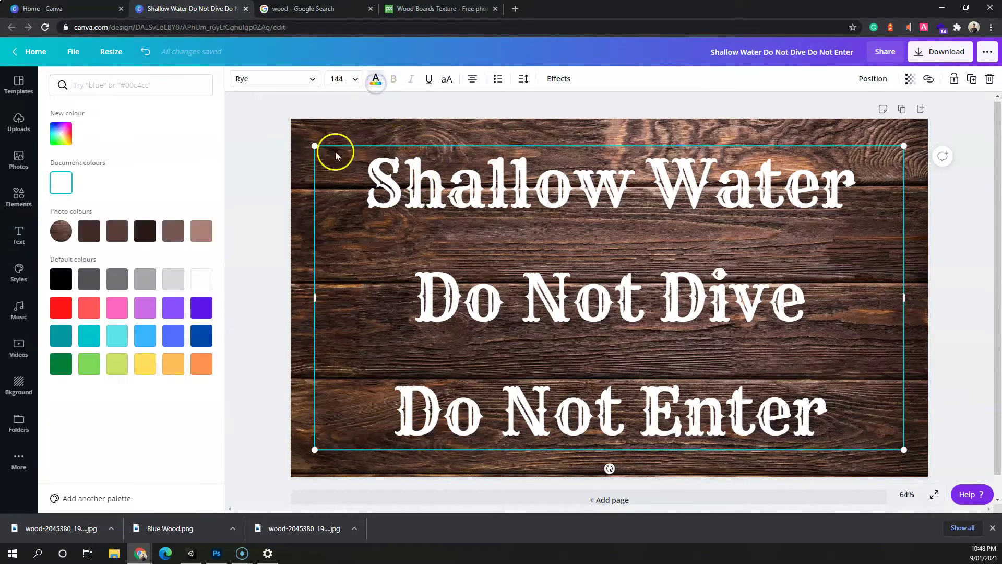
left_click(200, 233)
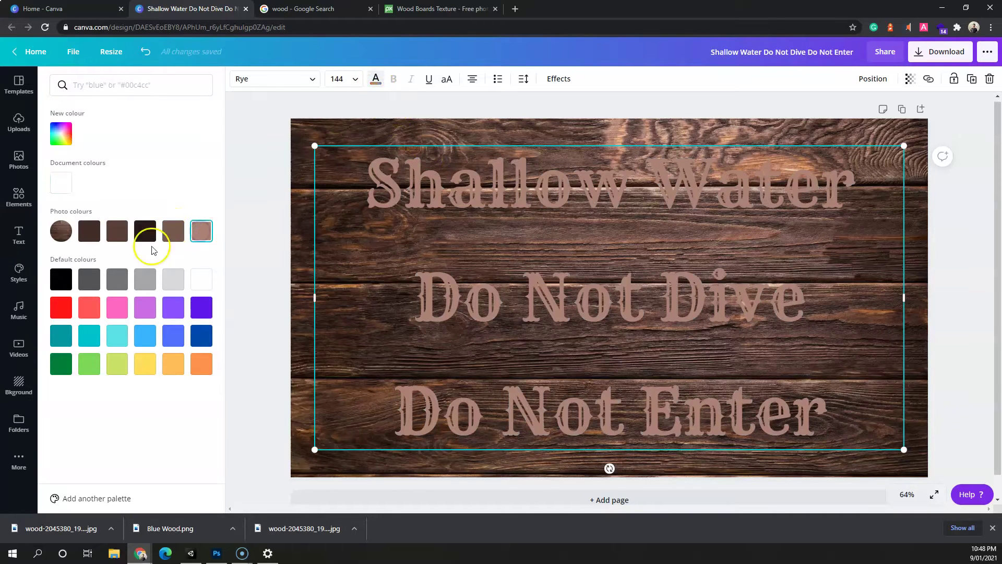
left_click(61, 137)
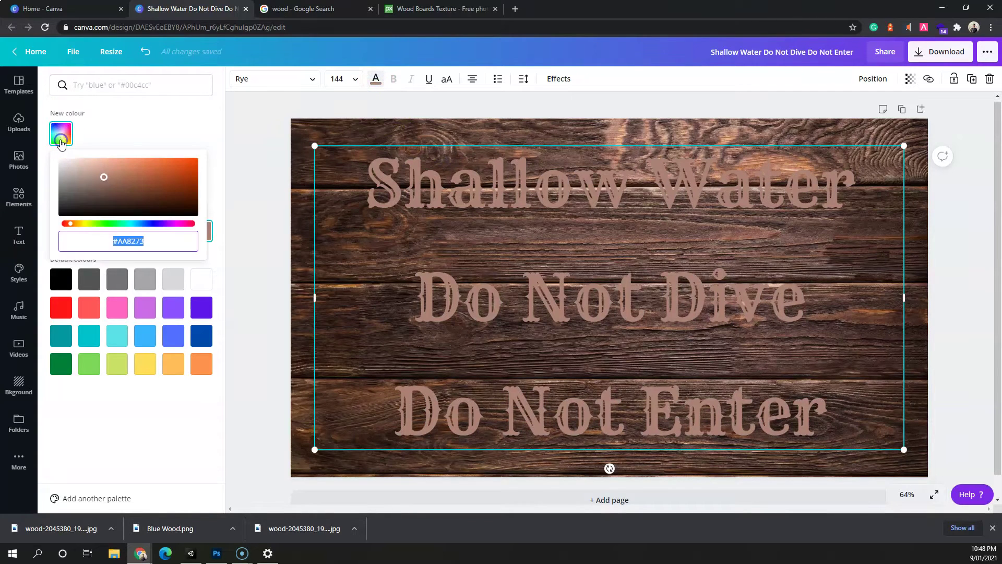
left_click(97, 177)
mouse_move(96, 177)
left_mouse_down()
mouse_move(88, 178)
mouse_move(105, 181)
mouse_move(85, 172)
left_mouse_up()
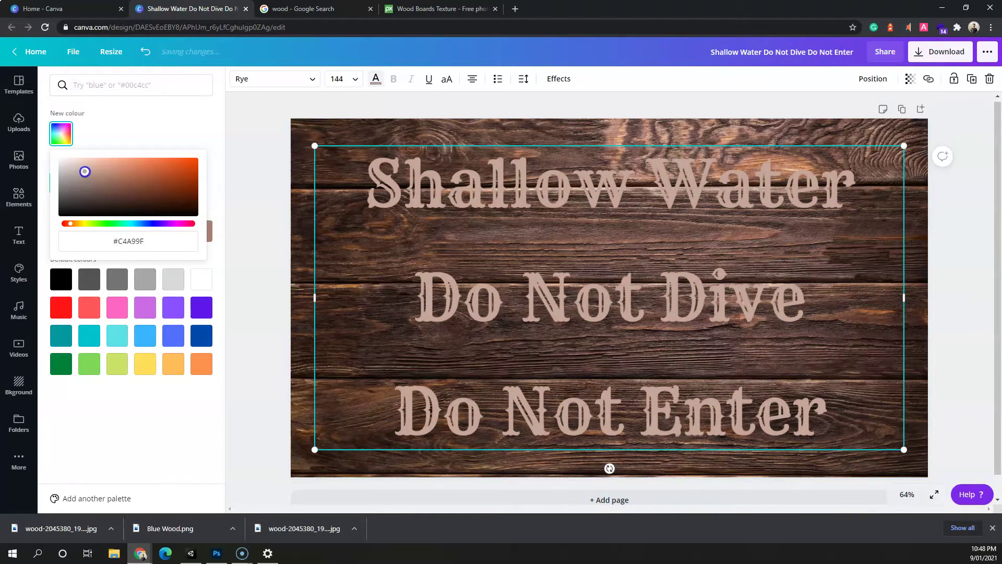
left_click(162, 135)
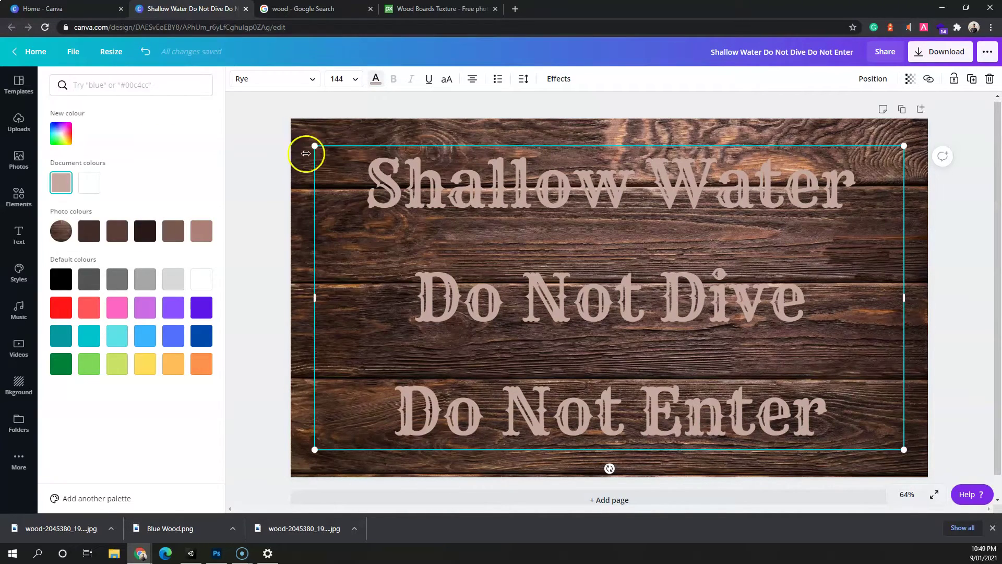
Apply the Splice effect to the sign text with the light brown effect colour and set the text colour to white.
left_click(554, 80)
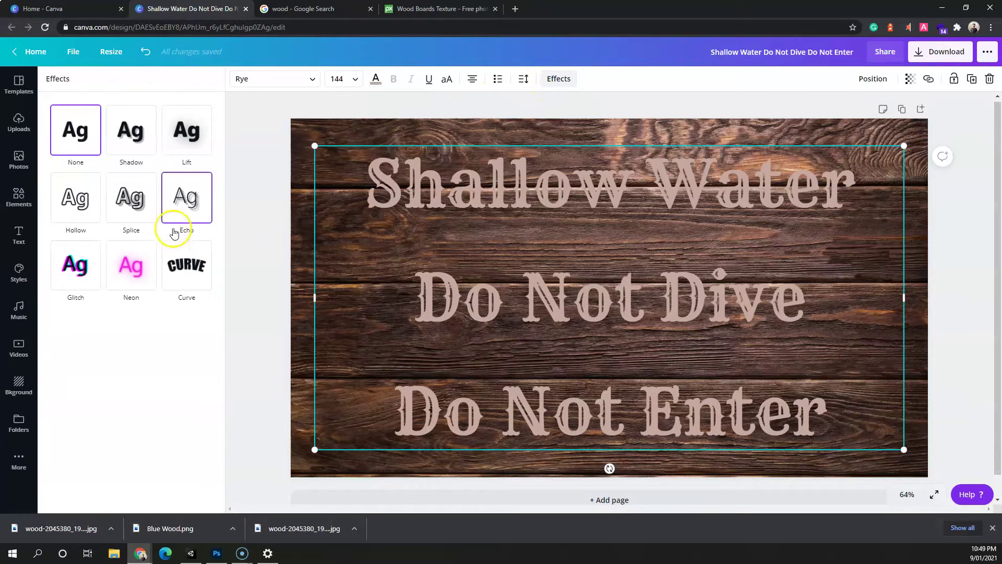
left_click(132, 209)
left_click(203, 336)
left_click(374, 80)
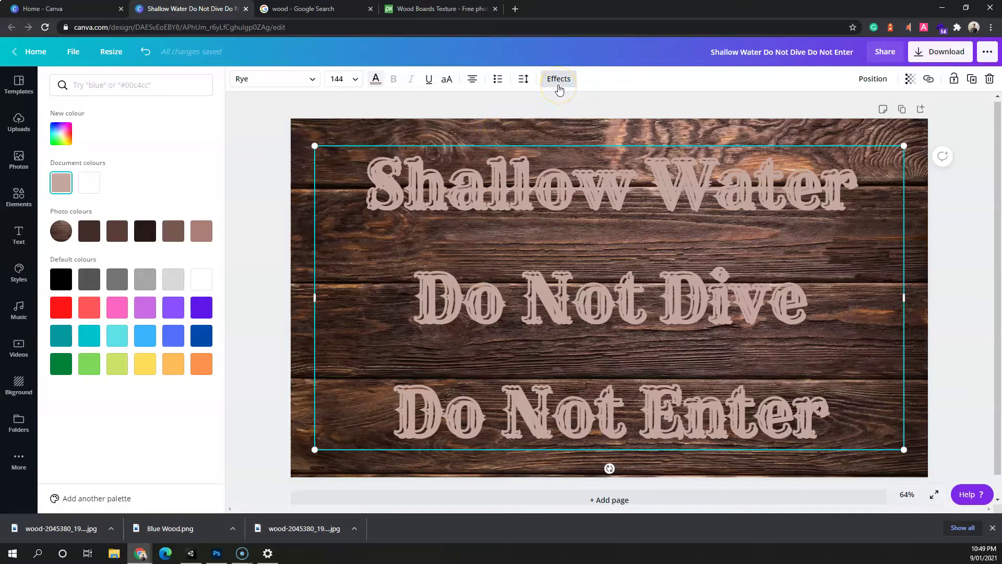
left_click(559, 86)
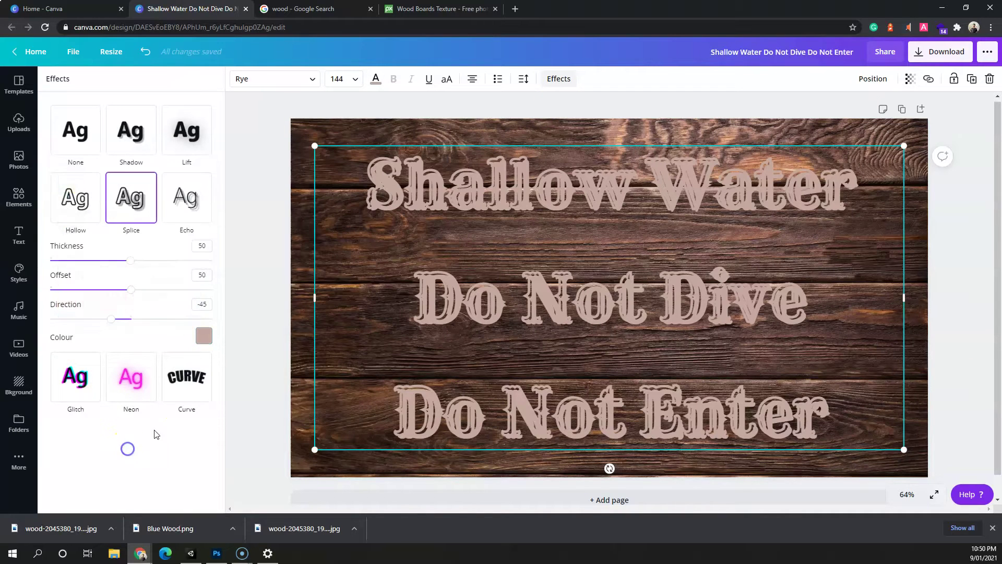
left_click(378, 81)
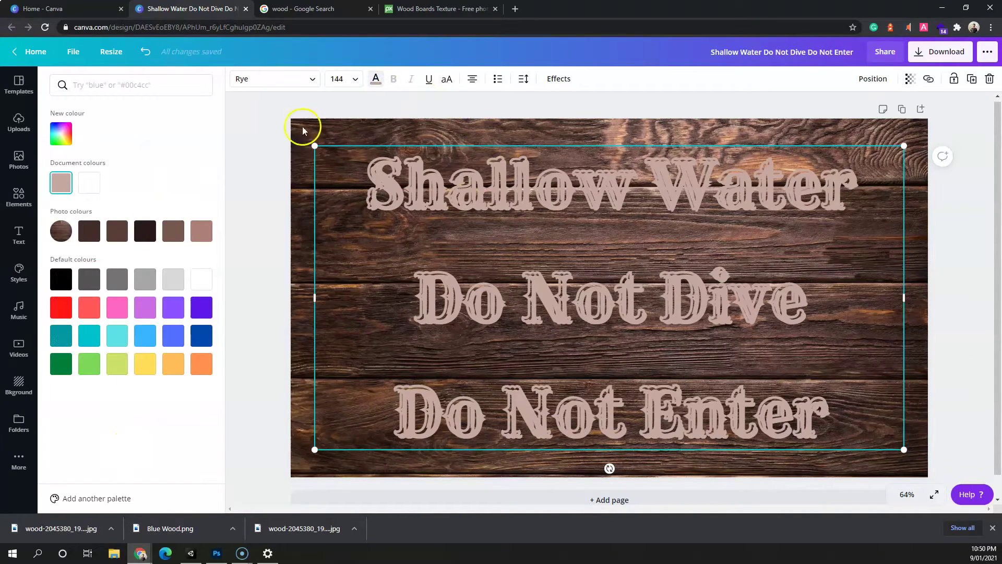
left_click(92, 181)
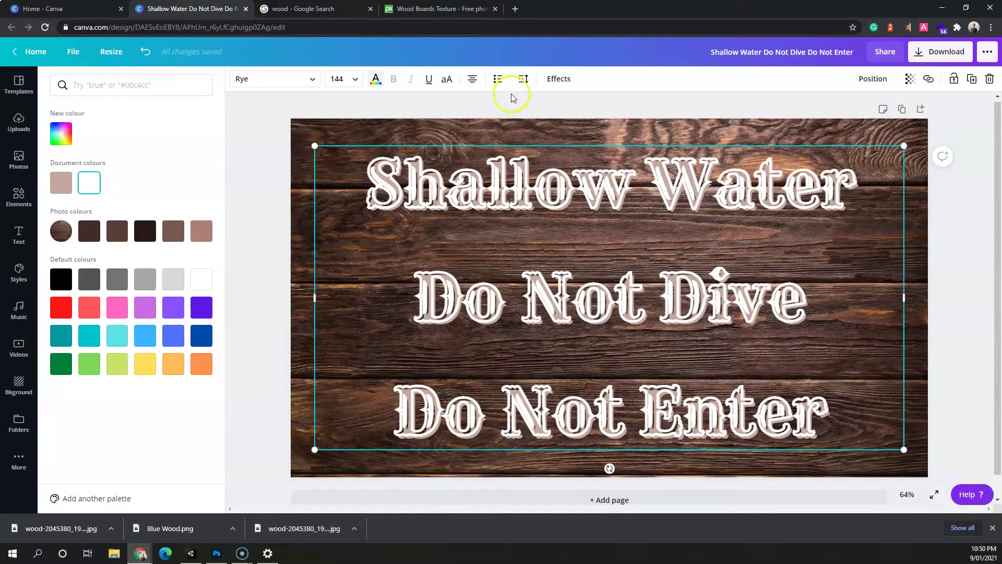
Set the Splice effect's thickness to 8, offset to 30 and direction to -24, comparing the lettering with the sign in Unity.
left_click(556, 79)
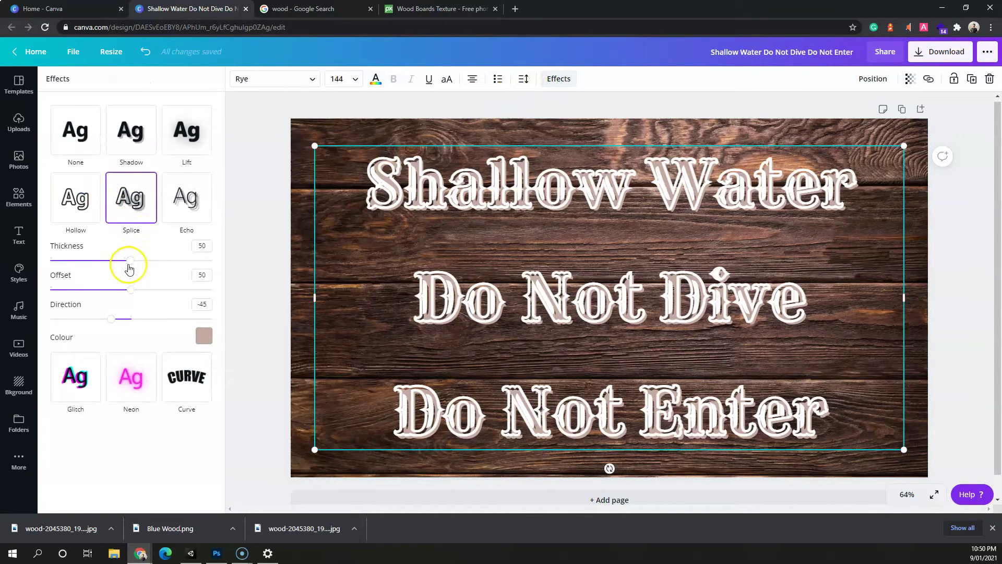
left_click_drag(124, 268, 71, 265)
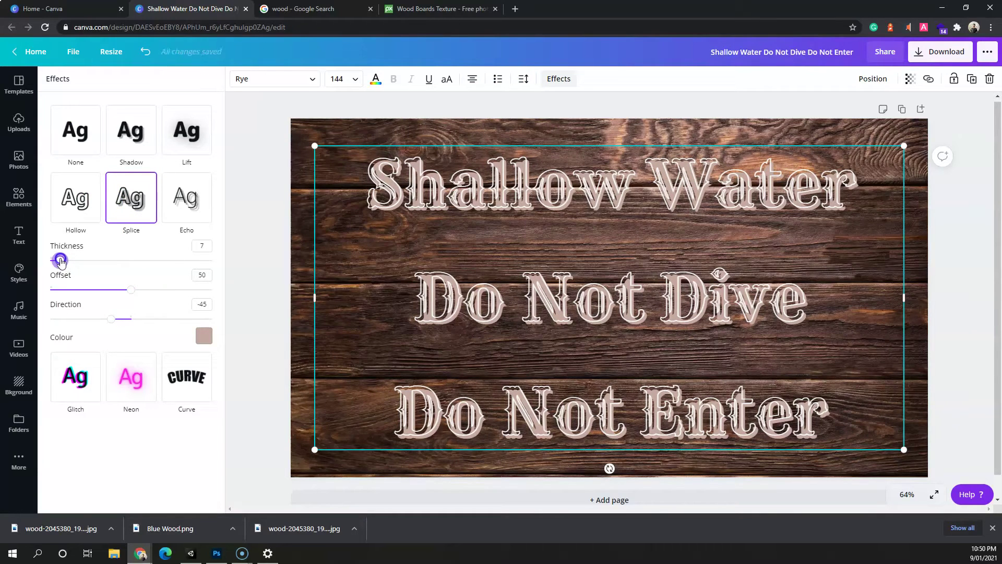
left_click_drag(130, 290, 122, 326)
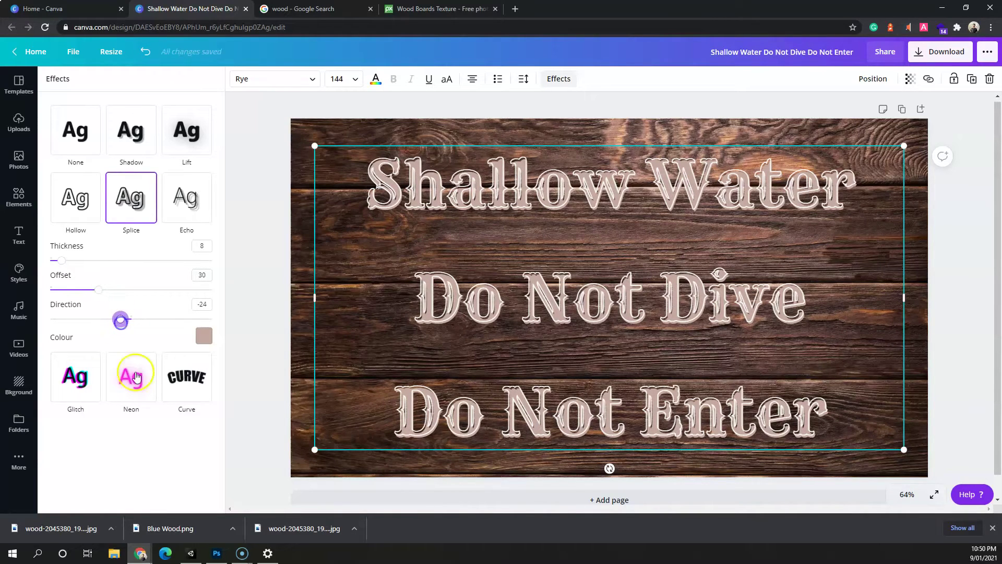
left_click(189, 555)
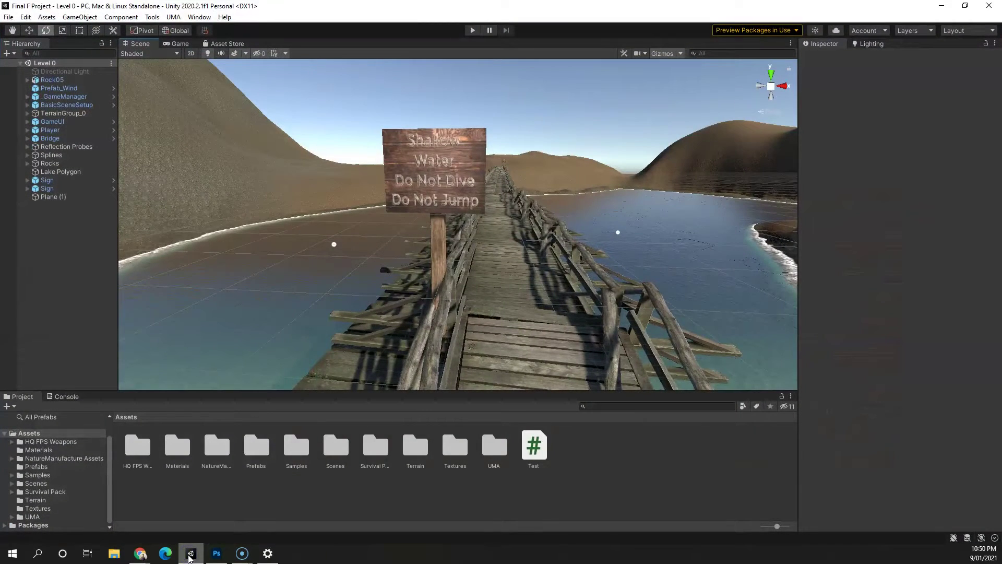
left_click(189, 555)
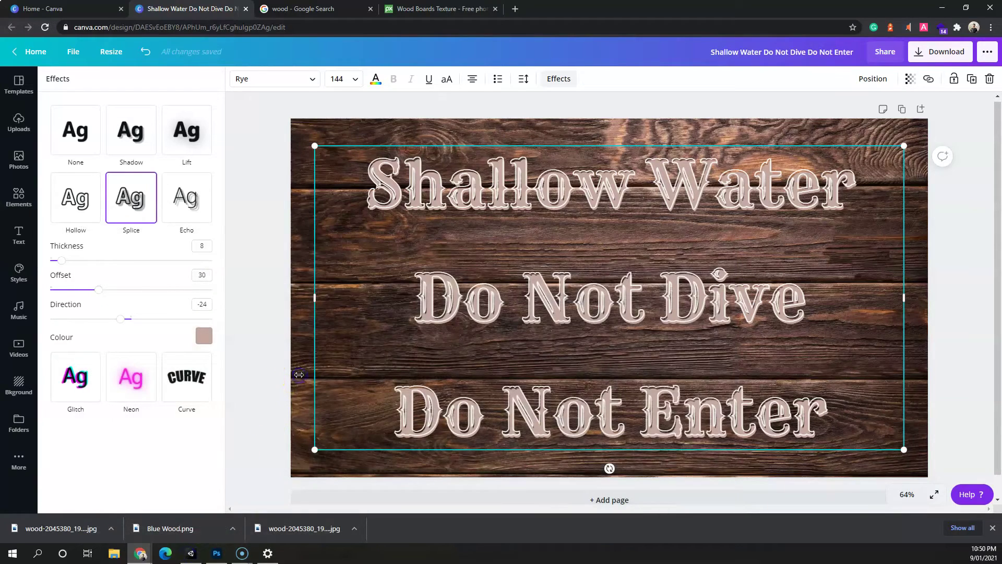
left_click(274, 335)
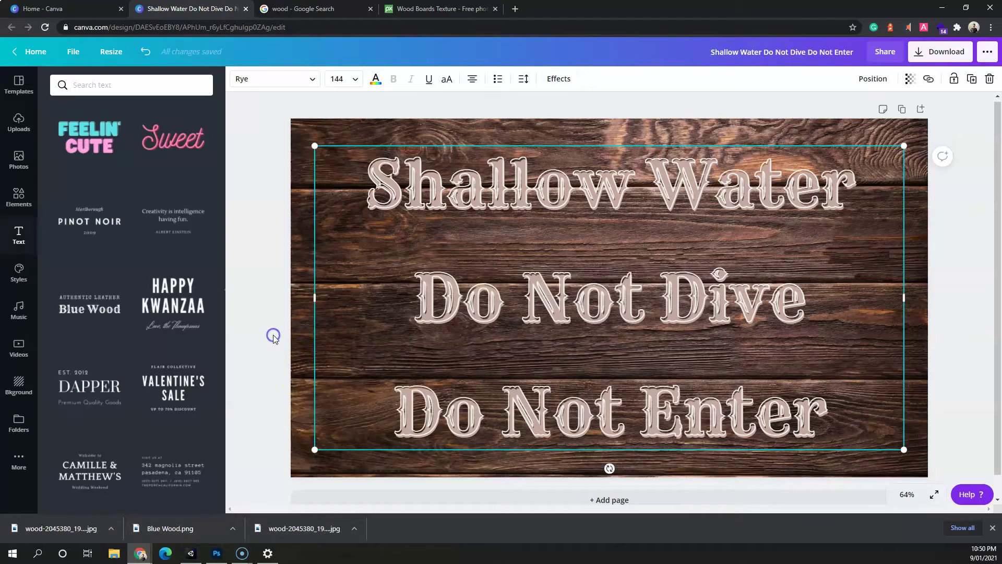
Deselect the text and download the finished sign design as a 1920 × 1080 px PNG.
left_click(938, 251)
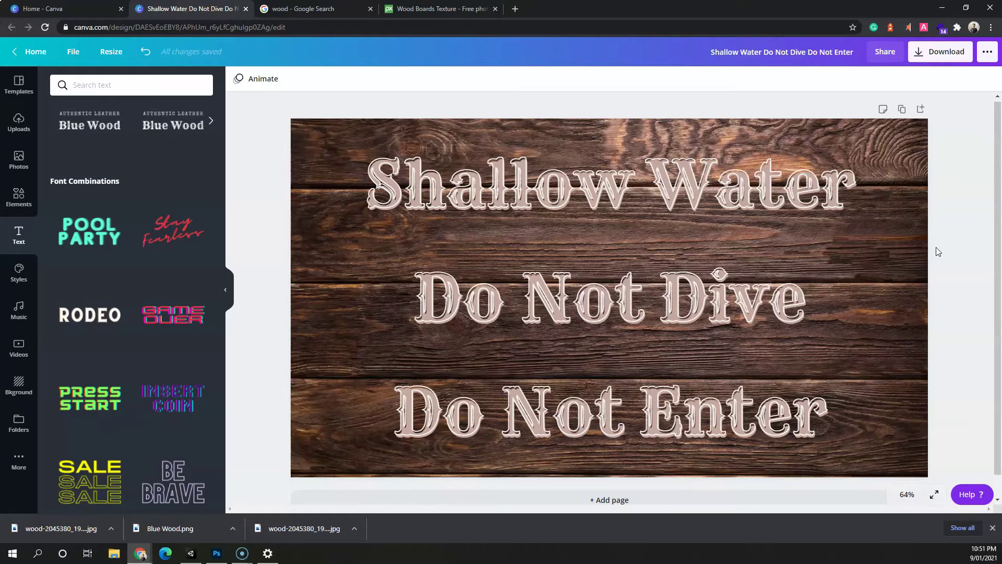
left_click(969, 309)
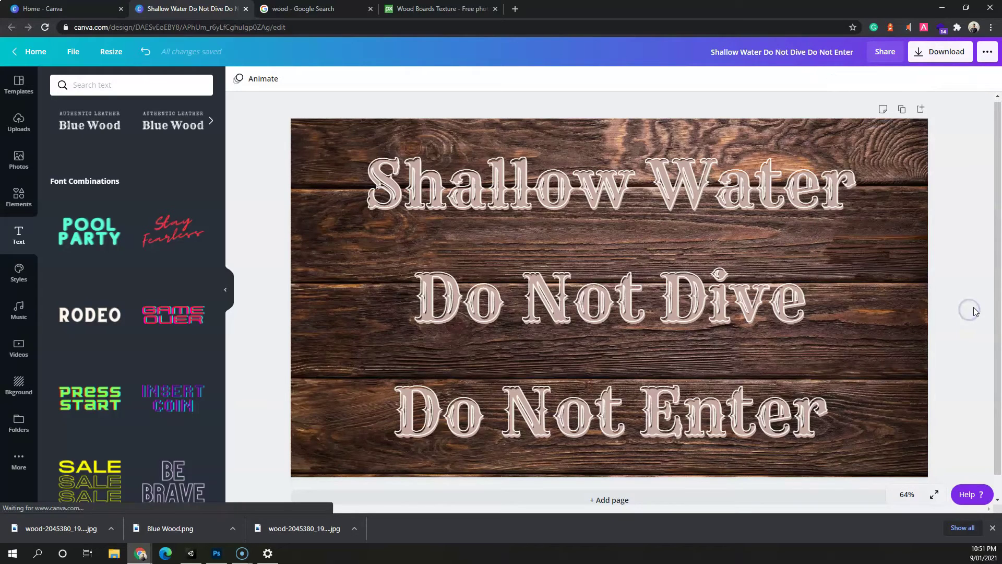
left_click(974, 269)
left_click(938, 62)
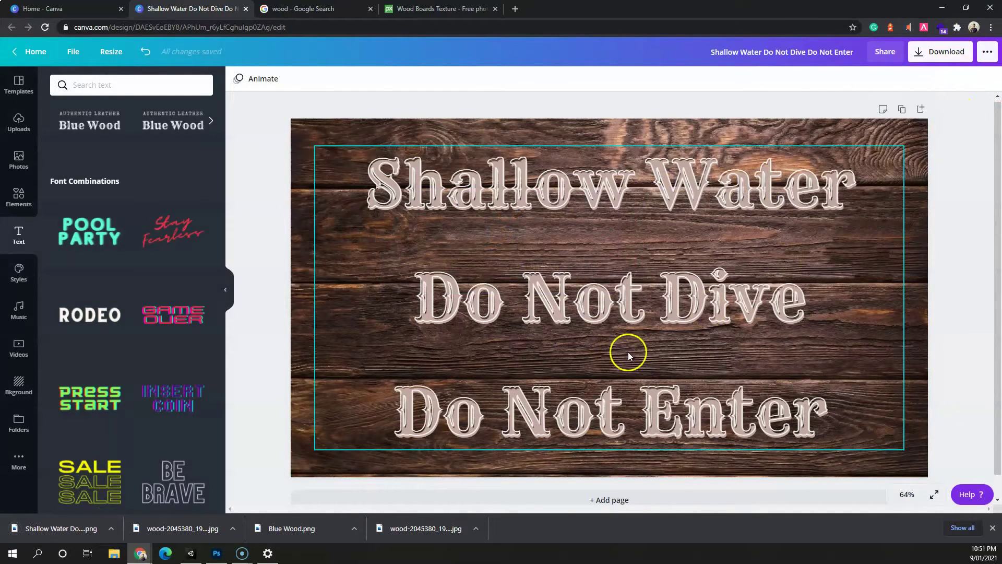
left_click(930, 52)
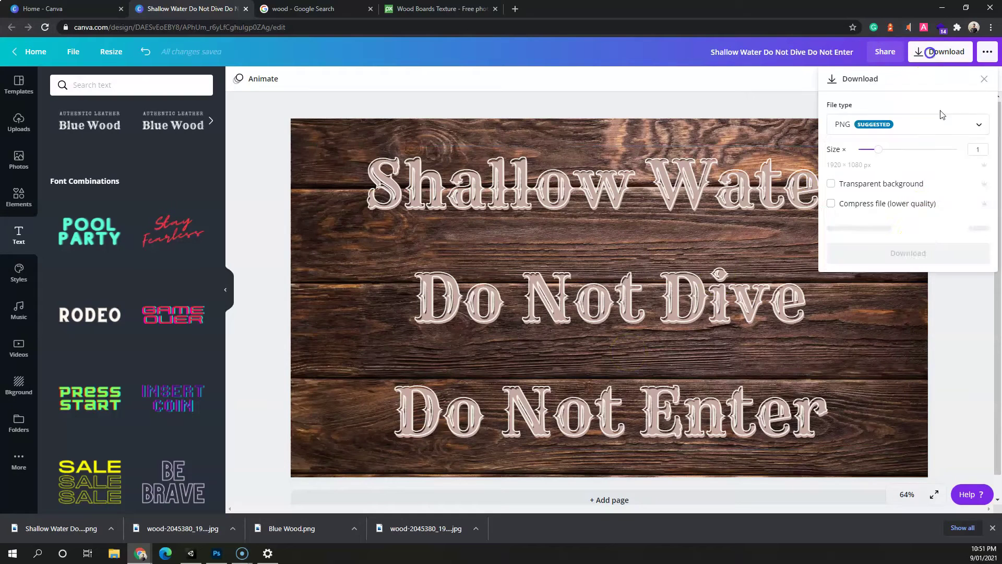
left_click(954, 295)
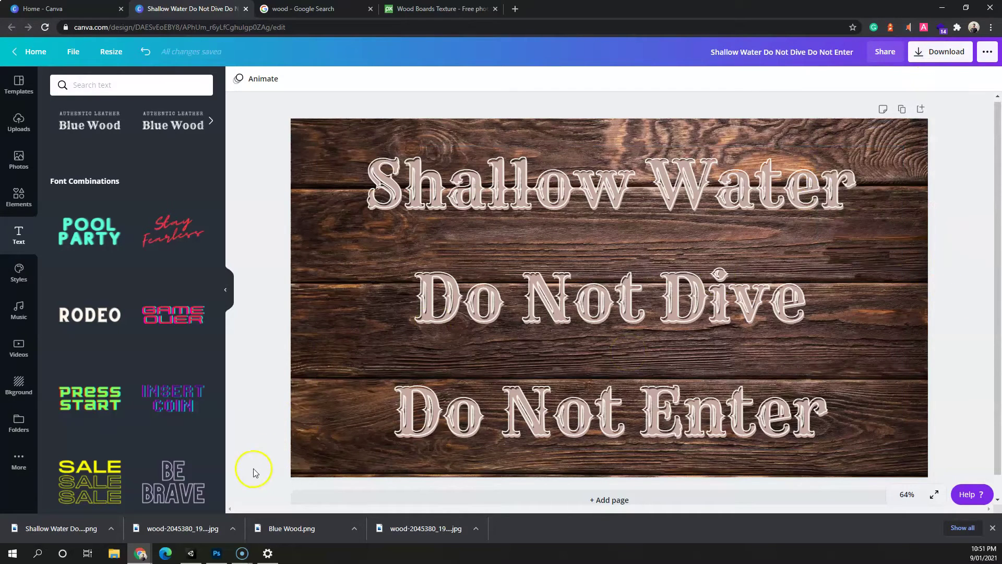
Switch to Unity and import the Shallow Water Do Not Dive Do Not Enter and wood-2045380_1920 (2) images into the Assets folder.
left_click(190, 553)
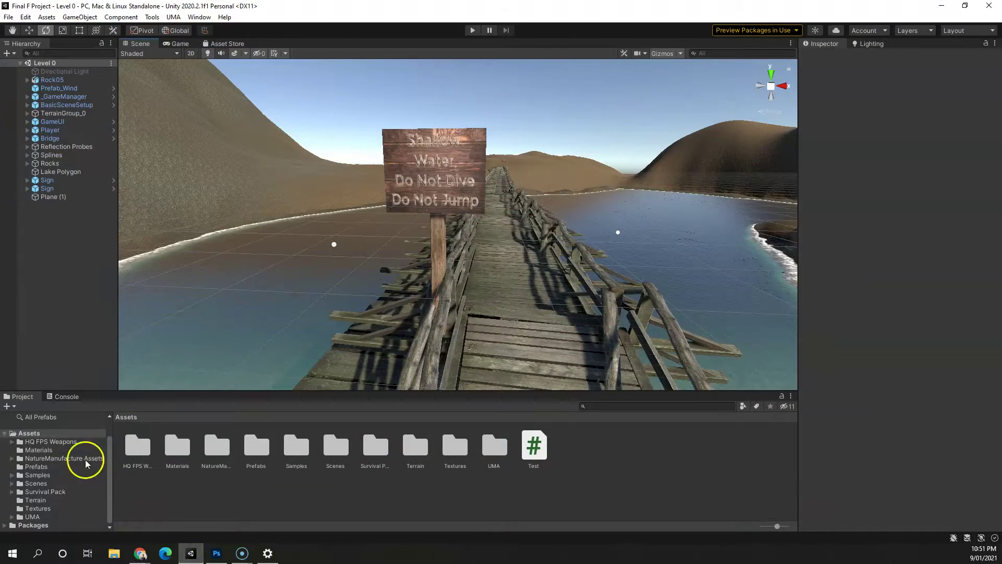
right_click(324, 497)
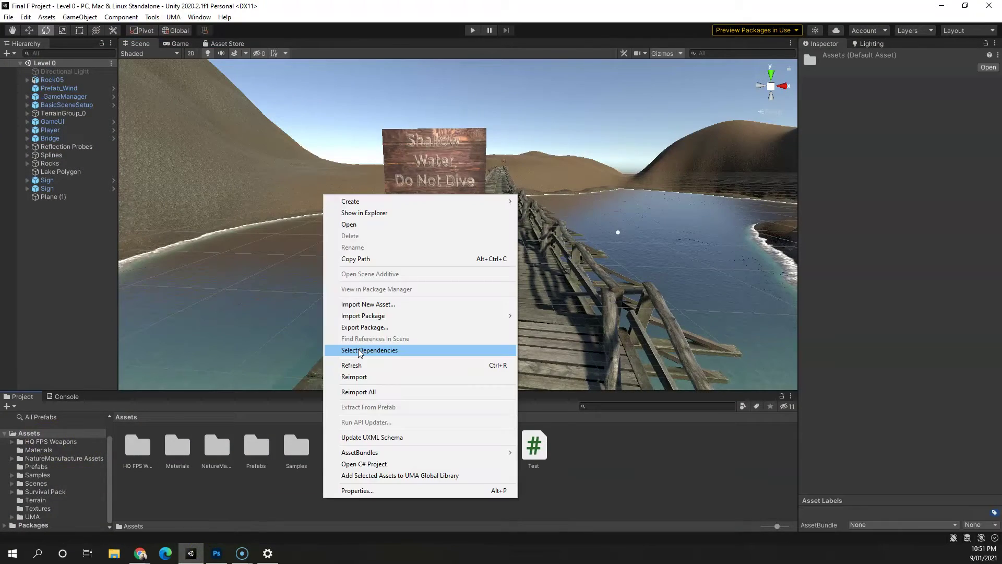
left_click(366, 304)
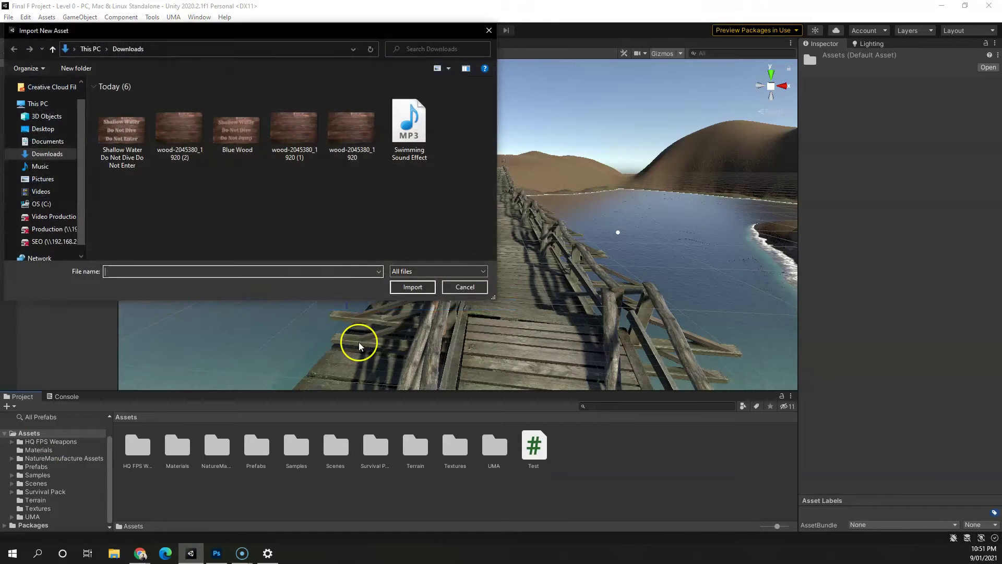
left_click(179, 156)
left_click(118, 157, "ctrl")
left_click(411, 287)
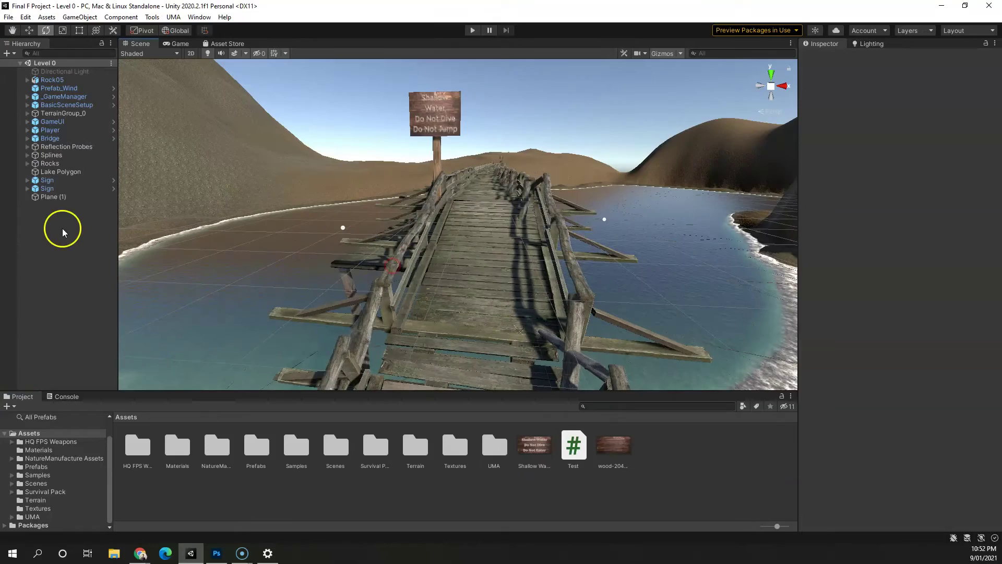
Delete the existing Plane (1) object from the scene.
left_click(60, 197)
double_click(60, 198)
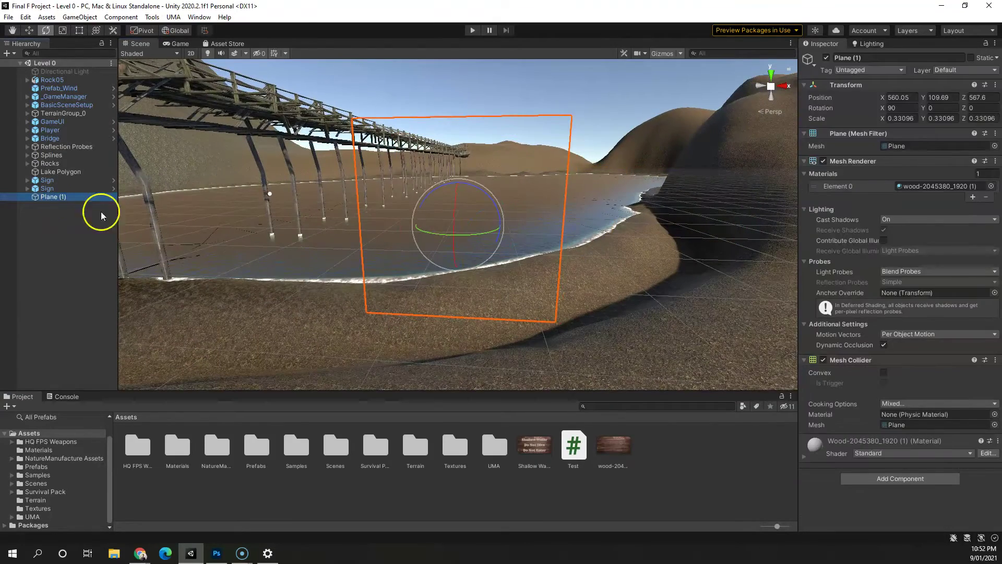
key("Delete")
Add a new 3D cube to the scene on the shore near the bridge.
scroll(277, 212, "down", 2)
left_click_drag(277, 212, 537, 267)
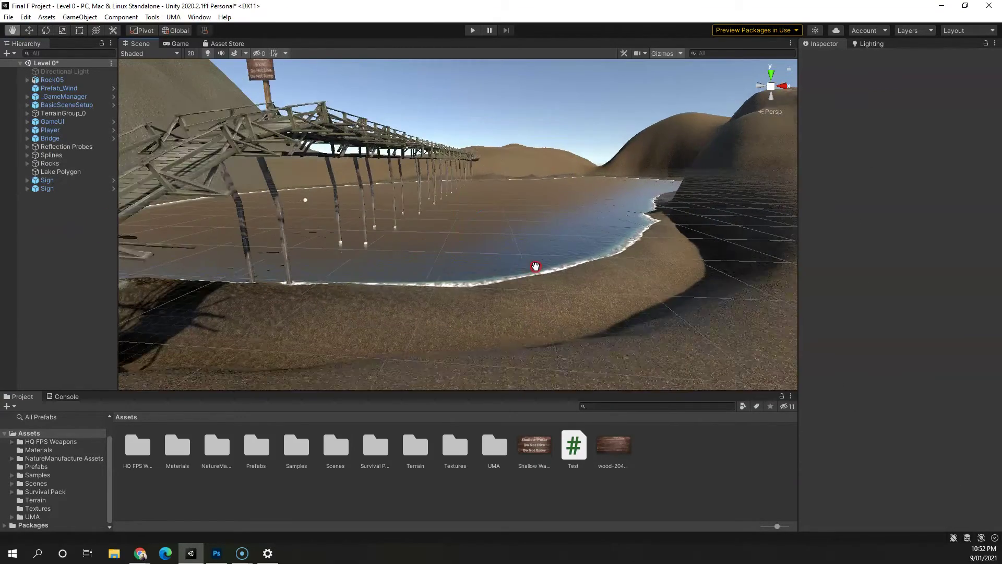
scroll(520, 255, "down", 2)
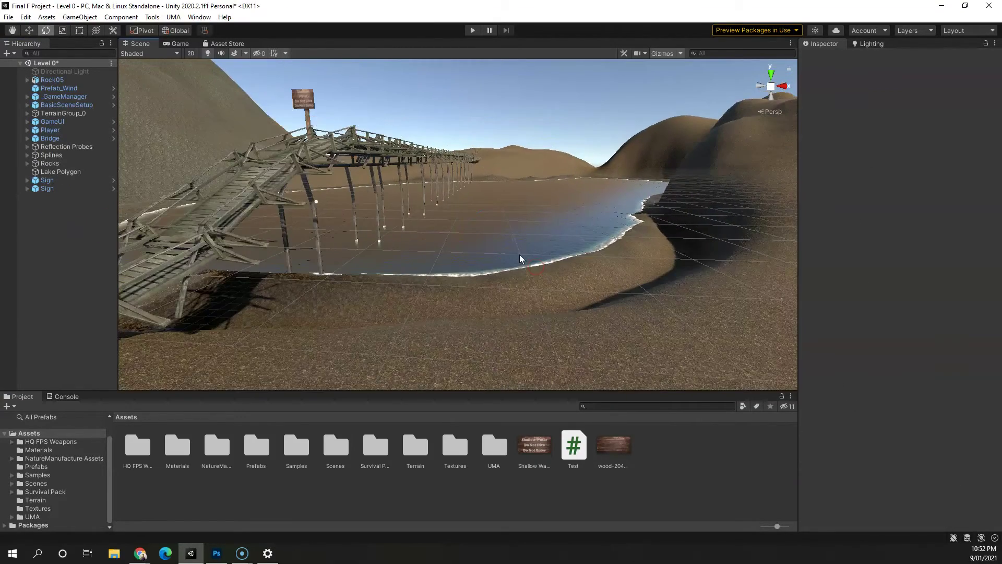
right_click(57, 244)
left_click(85, 371)
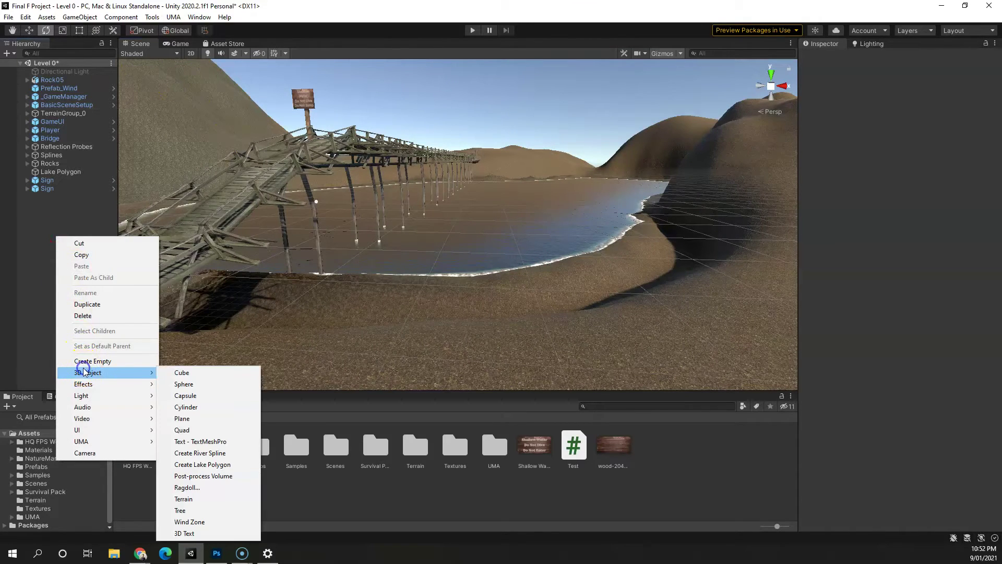
left_click(189, 372)
Set the cube's X and Z scale to 0.35 to form a thin post.
scroll(437, 289, "down", 2)
scroll(439, 284, "up", 4)
left_click_drag(439, 284, 453, 377)
left_click(62, 30)
left_click_drag(407, 116, 605, 194)
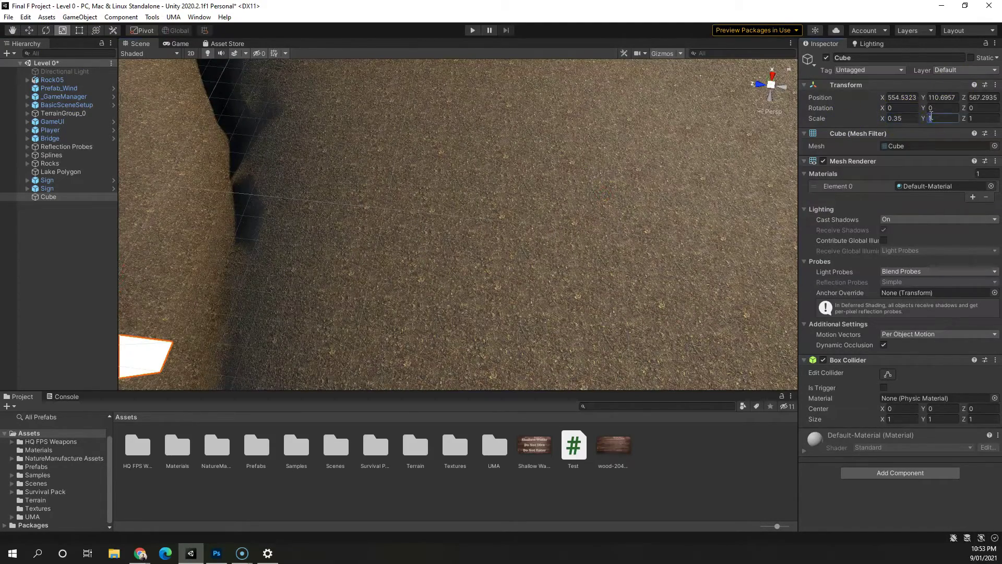
type("0.35")
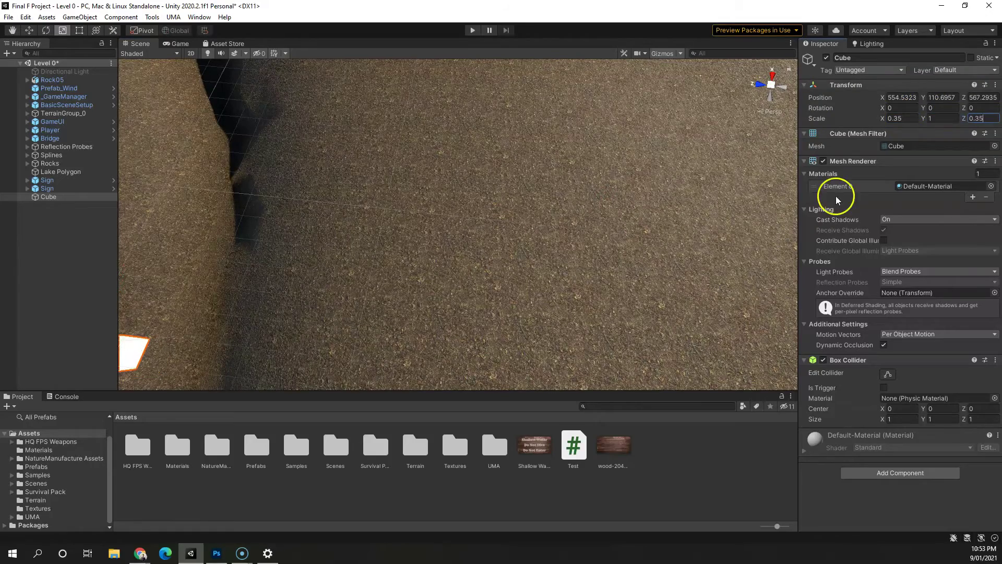
Stretch the cube to a Y scale of about 4.3 and stand it in the ground by the shore at about 554.53, 108.27, 565.91.
left_click_drag(203, 334, 78, 219)
left_click_drag(262, 263, 330, 81)
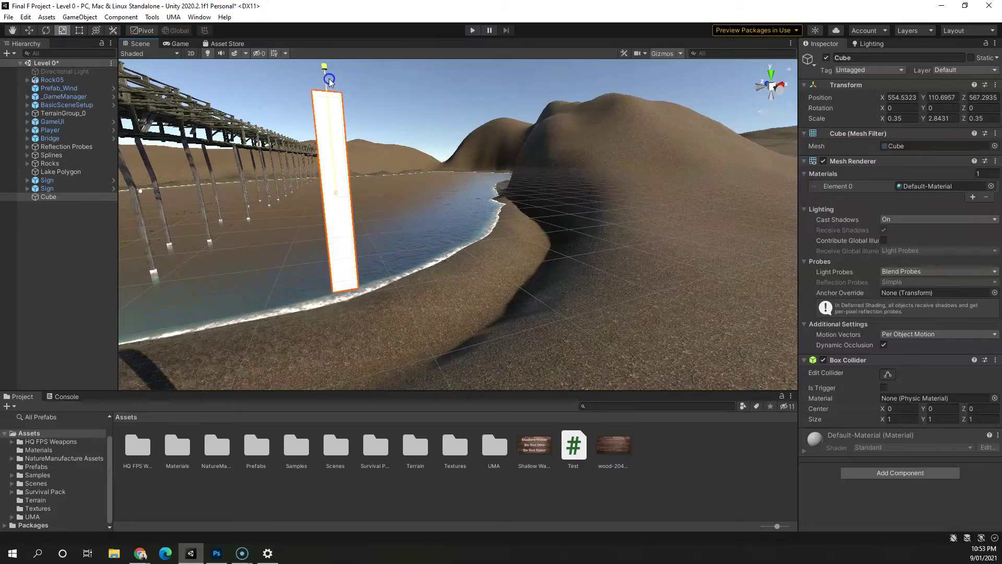
left_click(32, 30)
left_click_drag(332, 156, 547, 233)
scroll(548, 235, "down", 4)
left_click_drag(370, 225, 417, 244)
left_click_drag(469, 250, 510, 158)
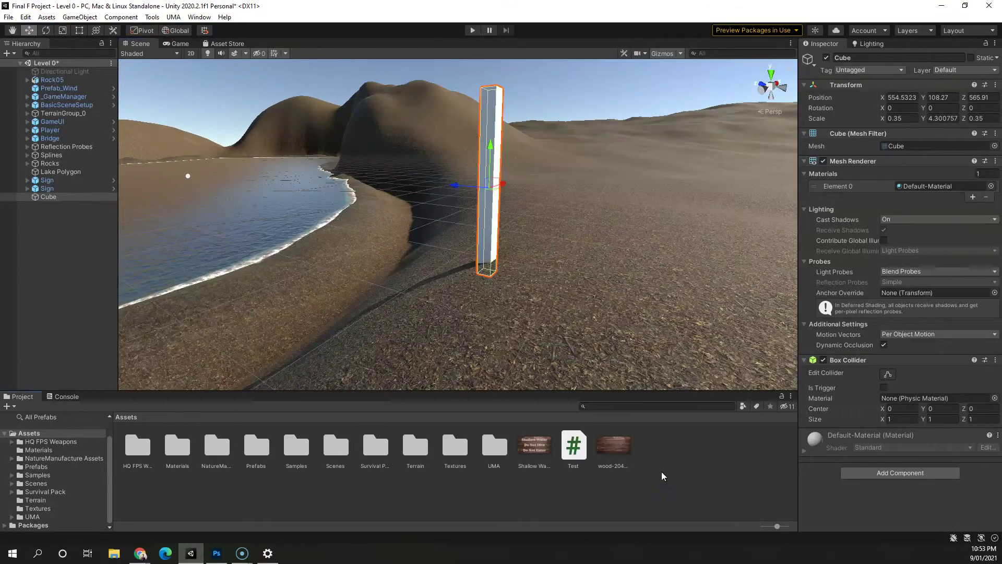
Apply the imported plain wood texture to the cube post and deselect it.
left_click_drag(616, 448, 53, 198)
left_click_drag(626, 239, 539, 284)
left_click(40, 264)
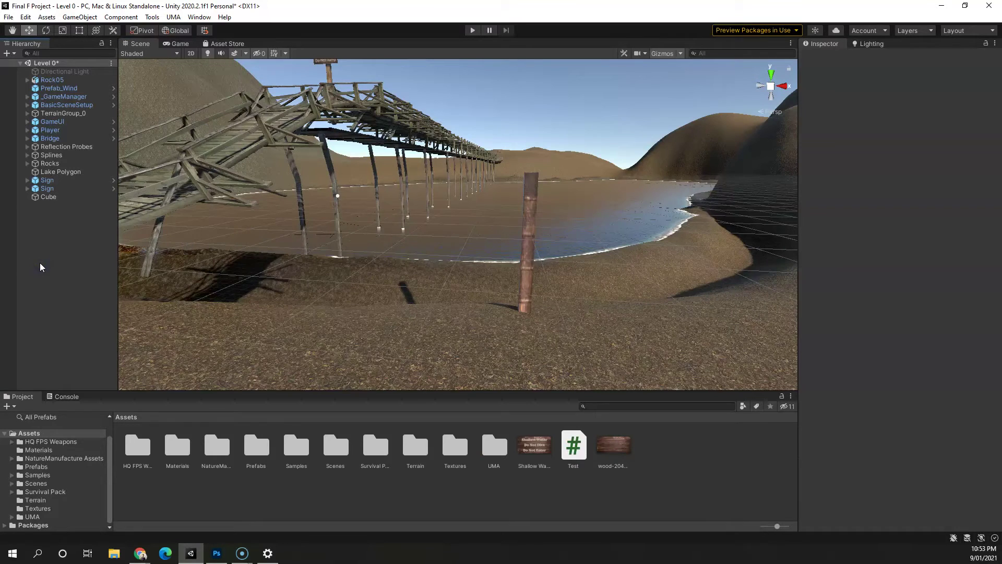
Add a 3D plane for the sign board and set its X rotation to -90 so it stands vertically.
right_click(48, 235)
mouse_move(78, 373)
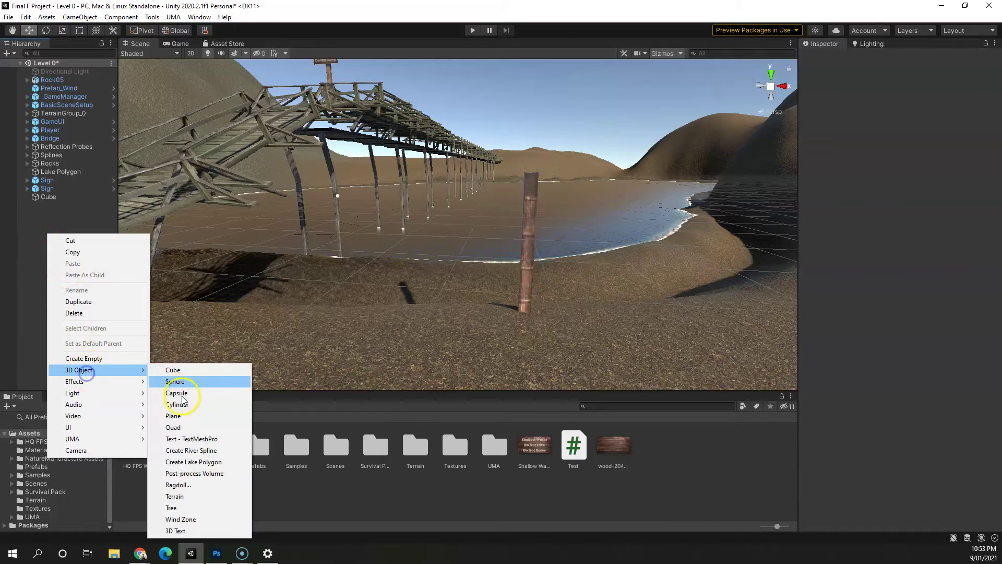
left_click(186, 416)
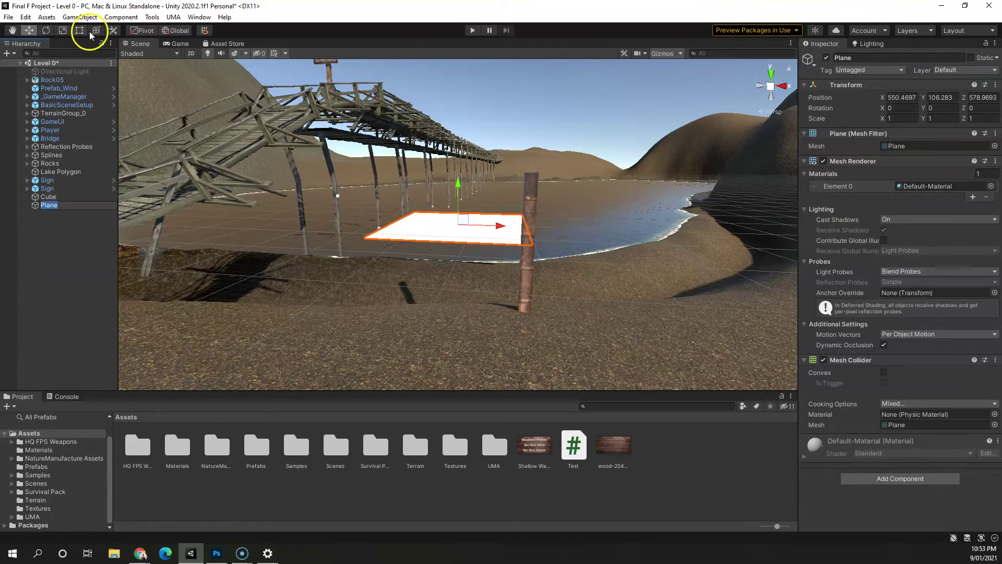
left_click(46, 30)
left_click_drag(460, 214, 468, 244)
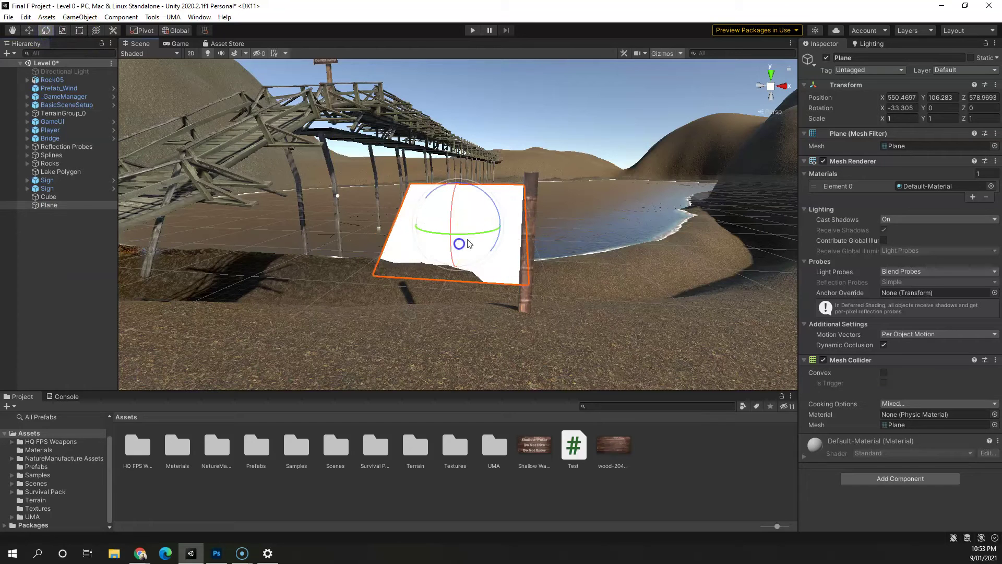
type("-90")
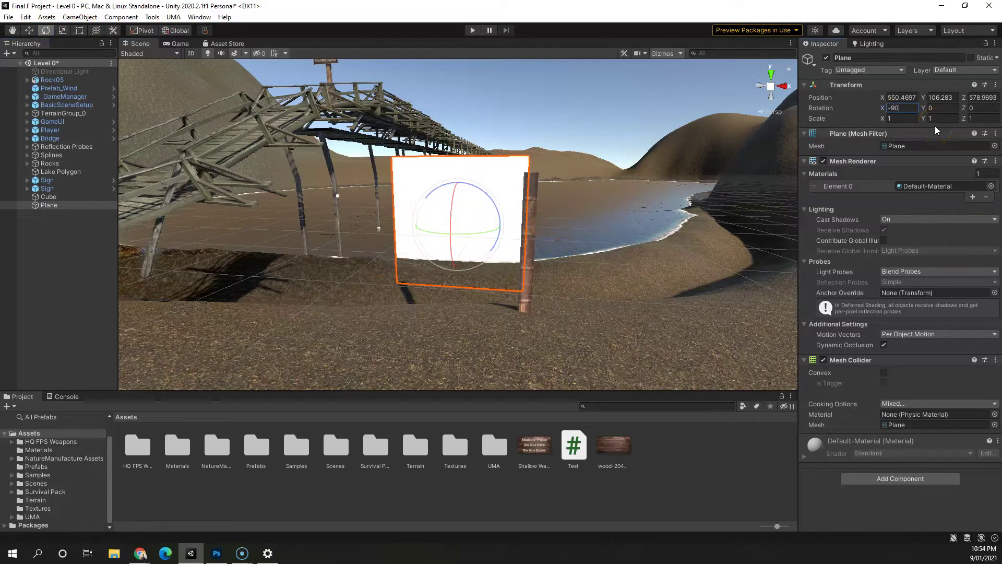
Scale the plane uniformly to about 0.29 and position it against the front of the post's upper part at about 554.65, 110.33, 565.73.
left_click(29, 30)
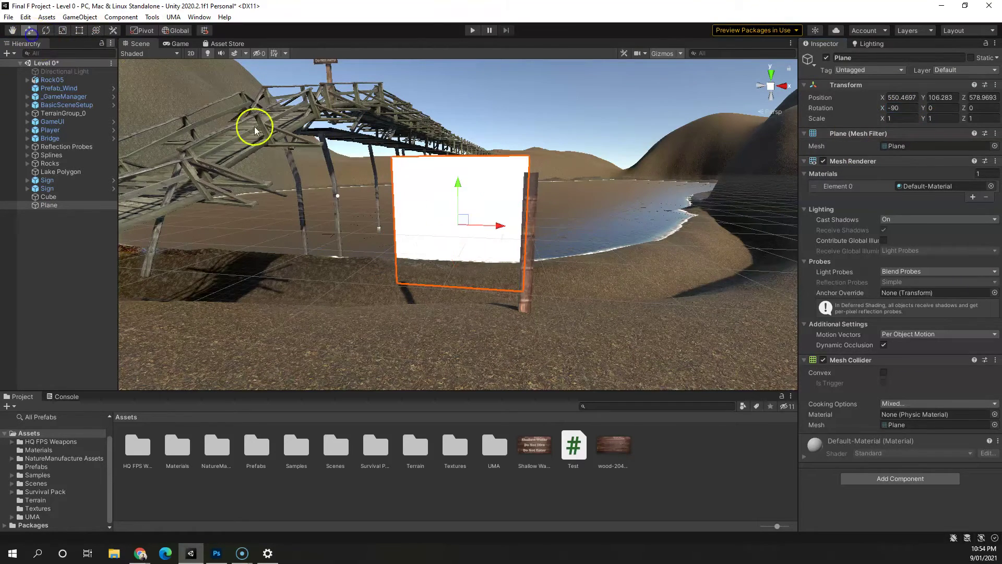
key("f")
mouse_move(463, 222)
left_mouse_down()
mouse_move(471, 218)
mouse_move(459, 237)
left_mouse_up()
left_click(67, 32)
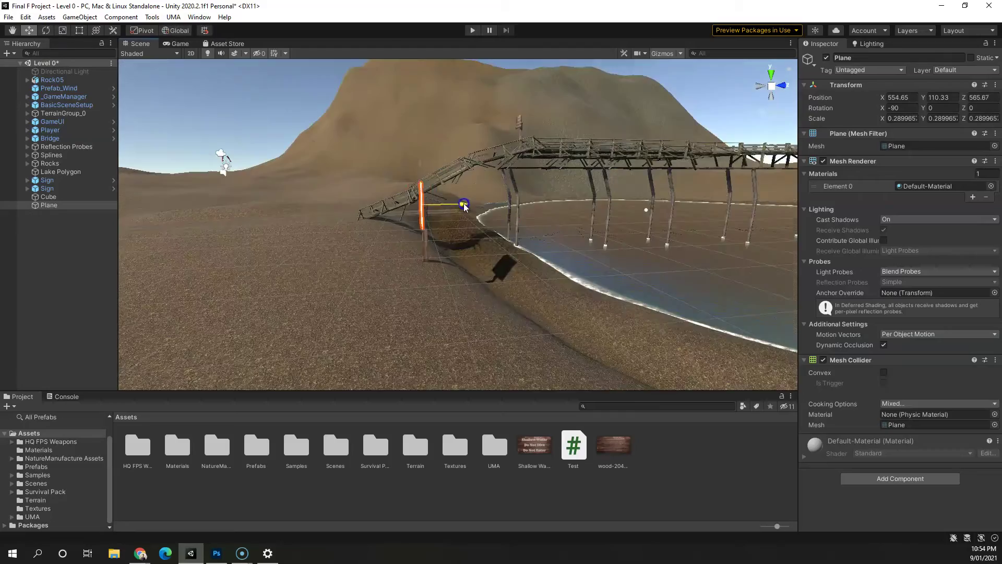
left_click_drag(461, 205, 448, 284)
scroll(447, 223, "up", 3)
scroll(447, 284, "up", 3)
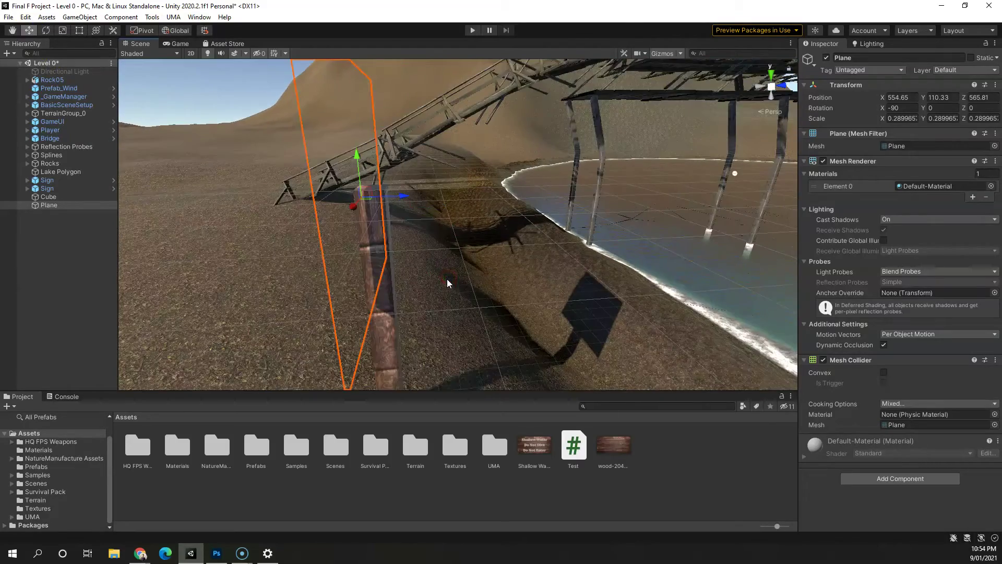
left_click_drag(454, 219, 571, 257)
scroll(520, 256, "down", 5)
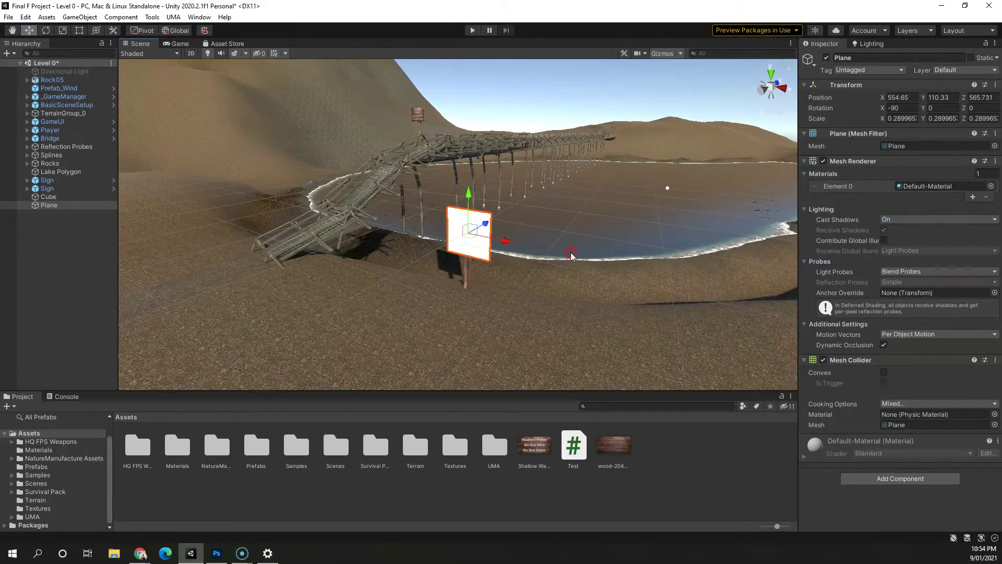
Apply the Shallow Water Do Not Dive Do Not Enter texture to the plane.
left_click_drag(534, 445, 79, 208)
scroll(470, 266, "up", 5)
left_click_drag(480, 262, 570, 222)
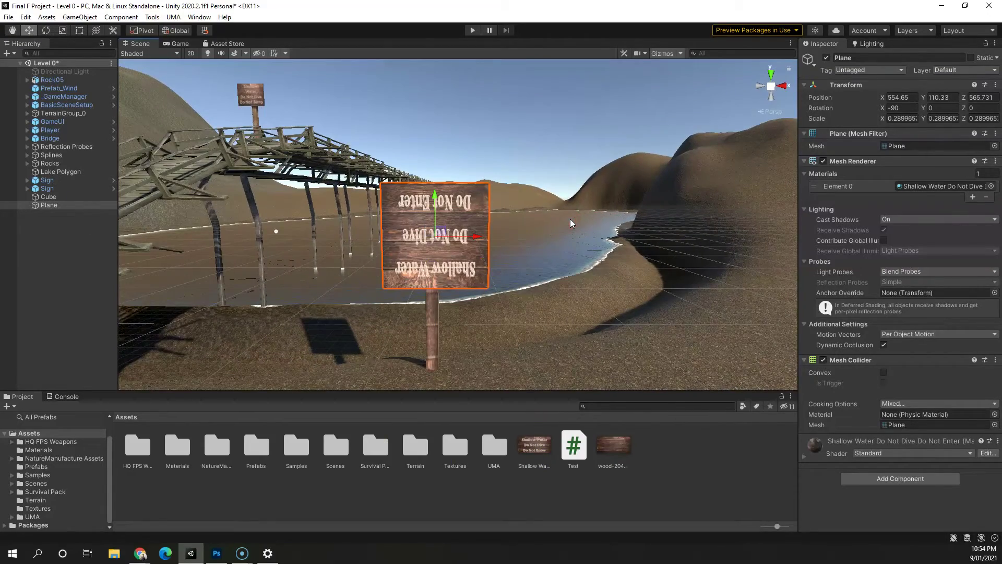
Rotate the sign plane to 90, 90, -90 so its lettering reads upright from the front.
left_click(46, 31)
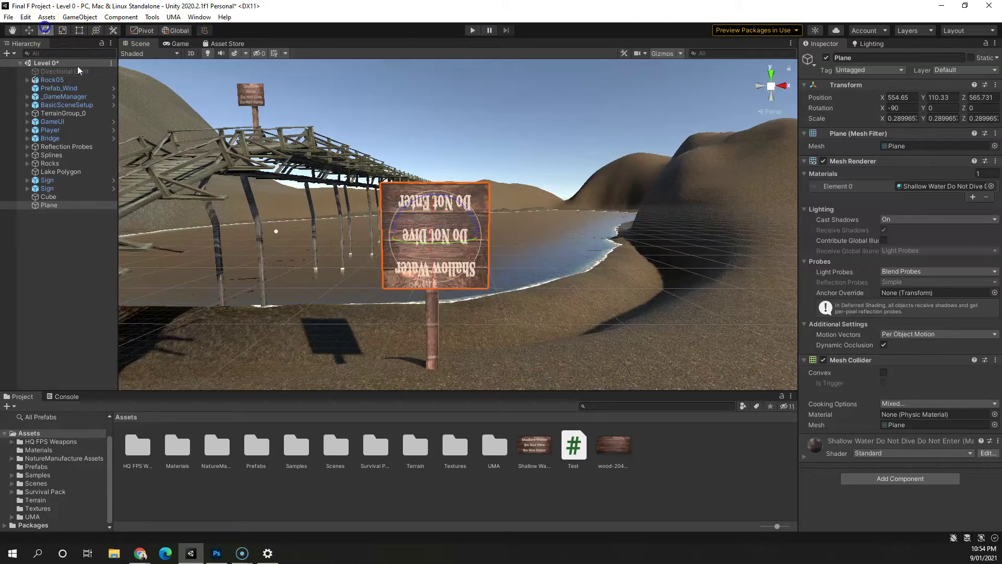
scroll(320, 219, "down", 3)
left_click_drag(320, 219, 197, 218)
left_click_drag(519, 234, 457, 203)
left_click_drag(503, 171, 523, 264)
key("ctrl+z")
left_click_drag(503, 170, 528, 244)
left_click(902, 107)
type("90")
Shift the sign plane sideways to an X position of about 554.53 so it is centred on the post.
left_click_drag(498, 187, 571, 202)
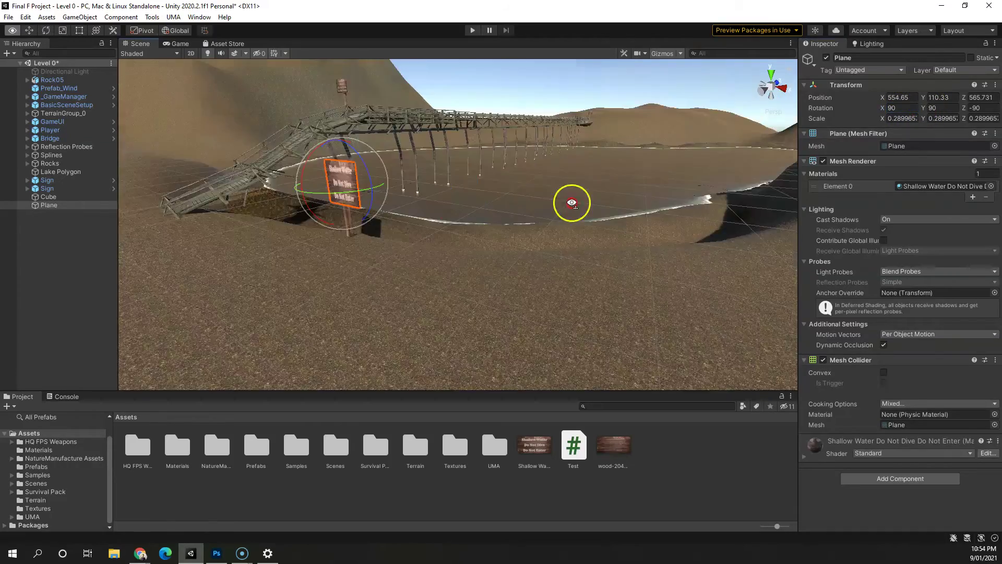
scroll(508, 205, "up", 4)
left_click_drag(508, 206, 622, 203)
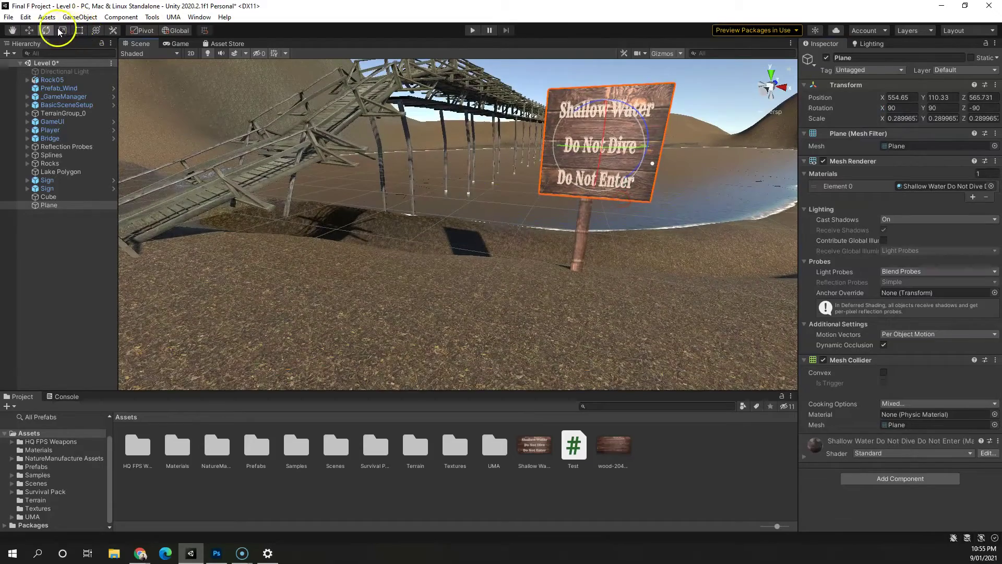
left_click(29, 31)
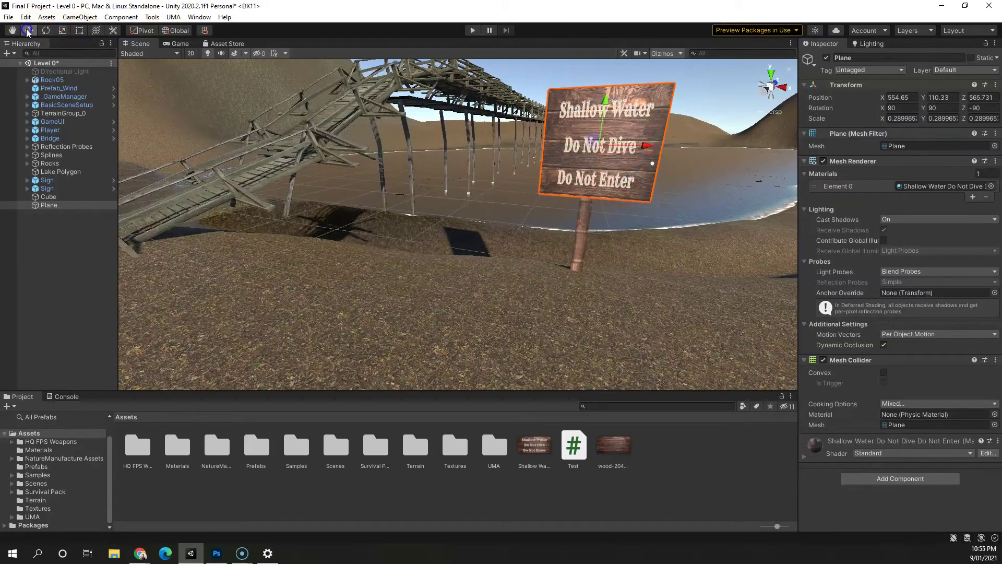
left_click_drag(651, 145, 667, 188)
key("s")
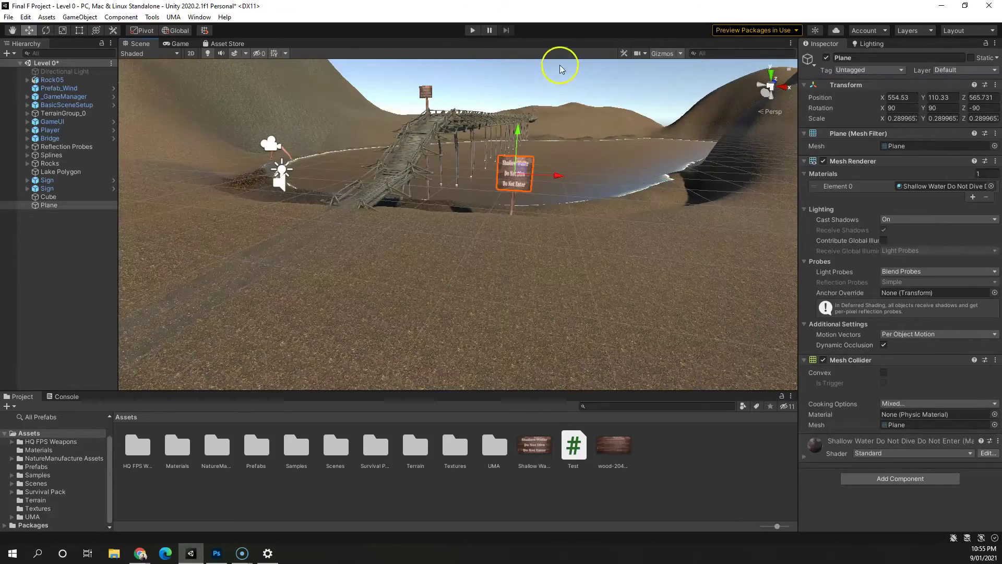
Play-test the level by walking up to and around the new sign, stop the game and inspect the sign in the scene.
left_click(473, 30)
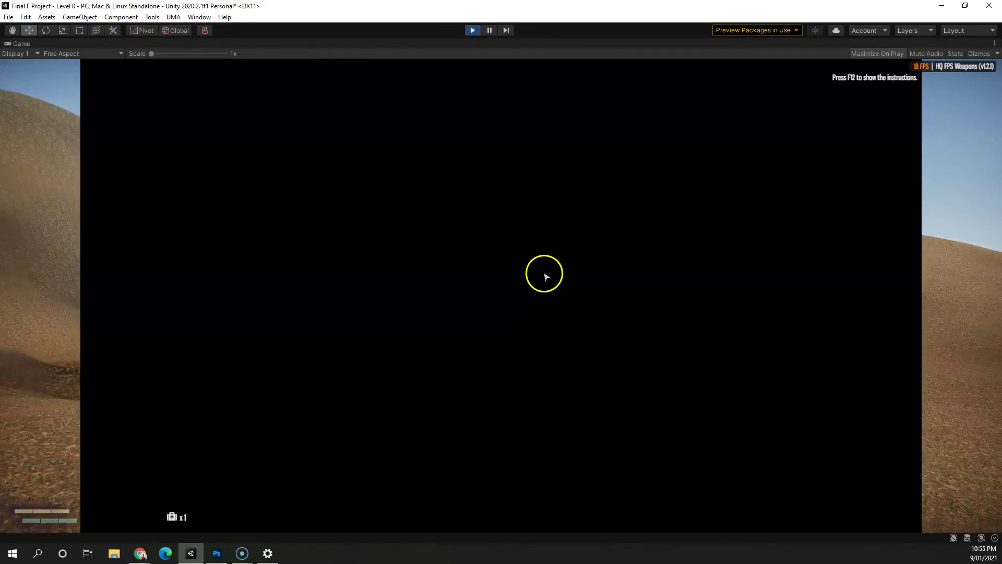
key("w")
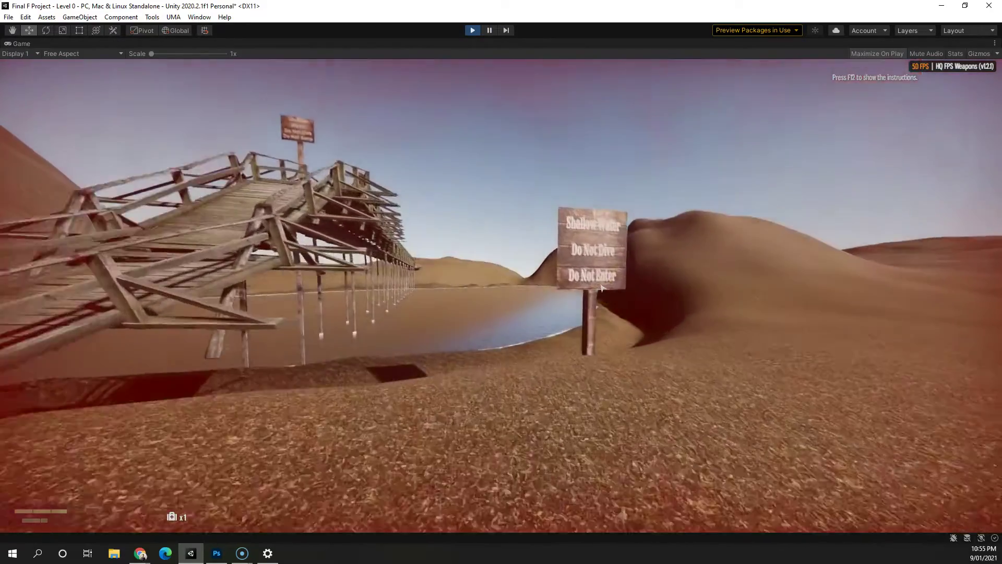
key("w")
key("d")
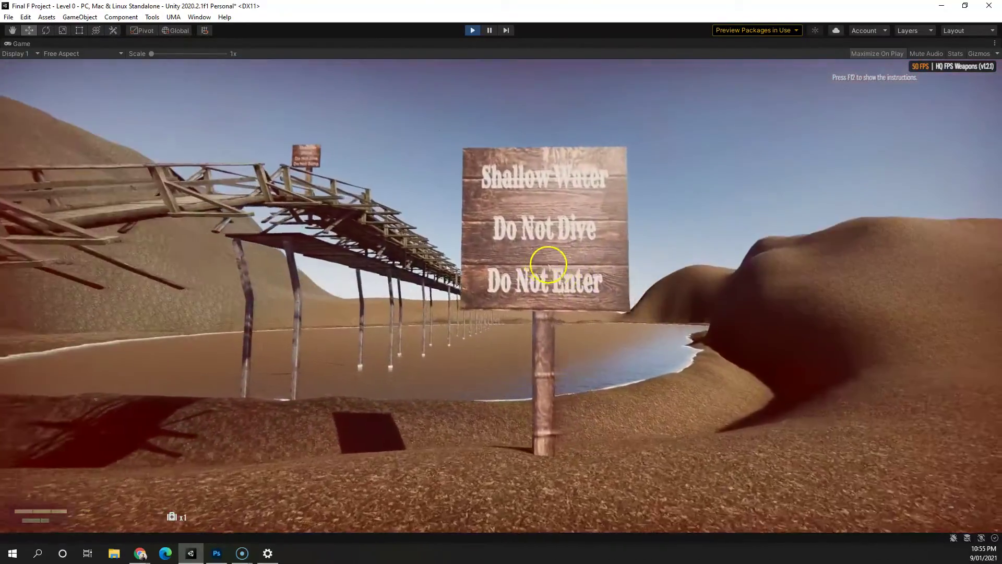
key("w")
key("d")
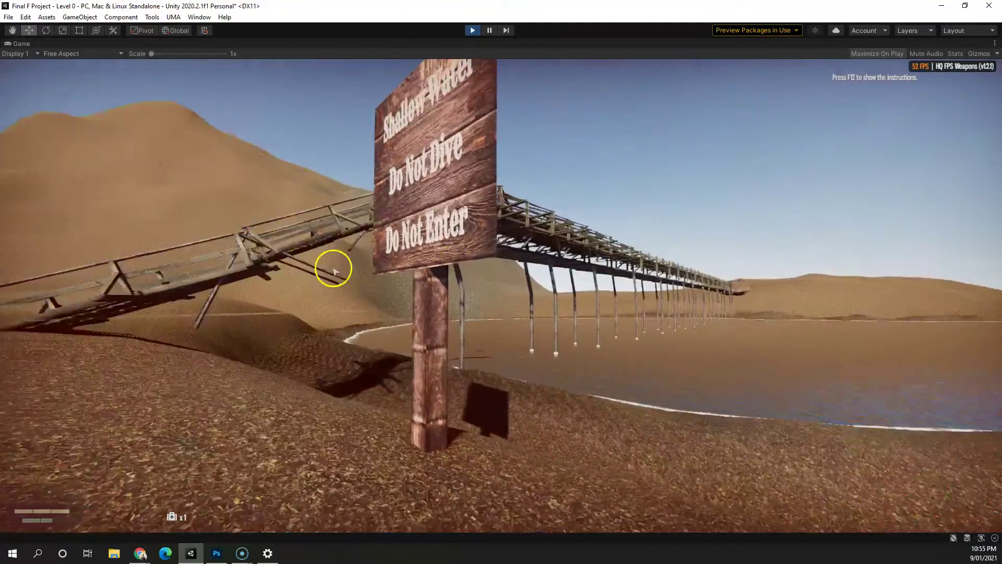
key("d")
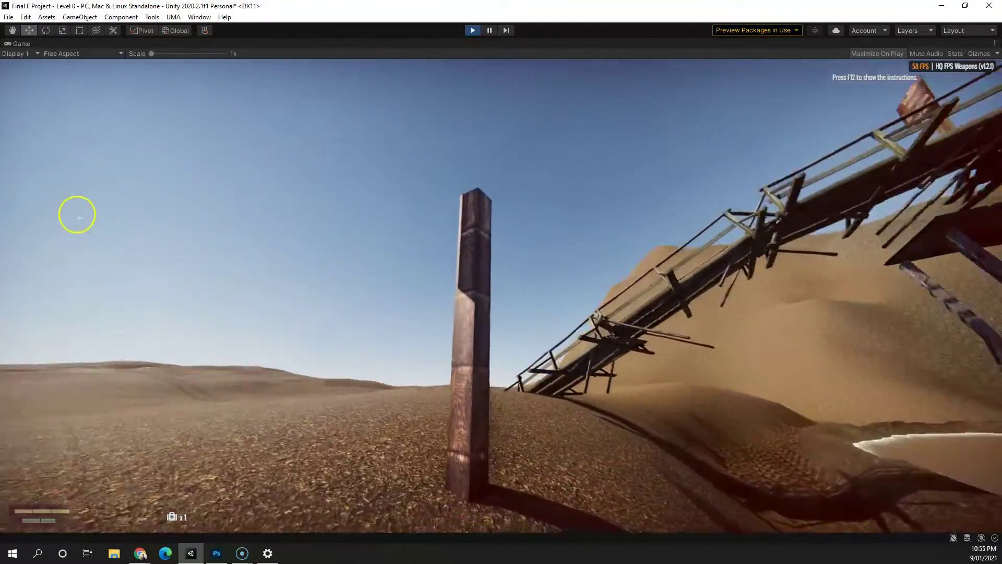
key("Escape")
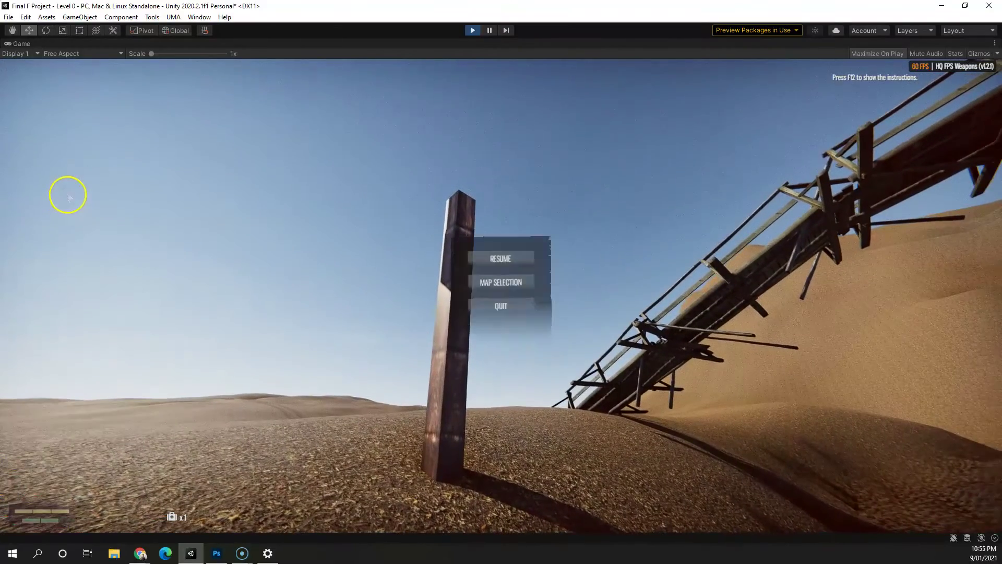
left_click(467, 31)
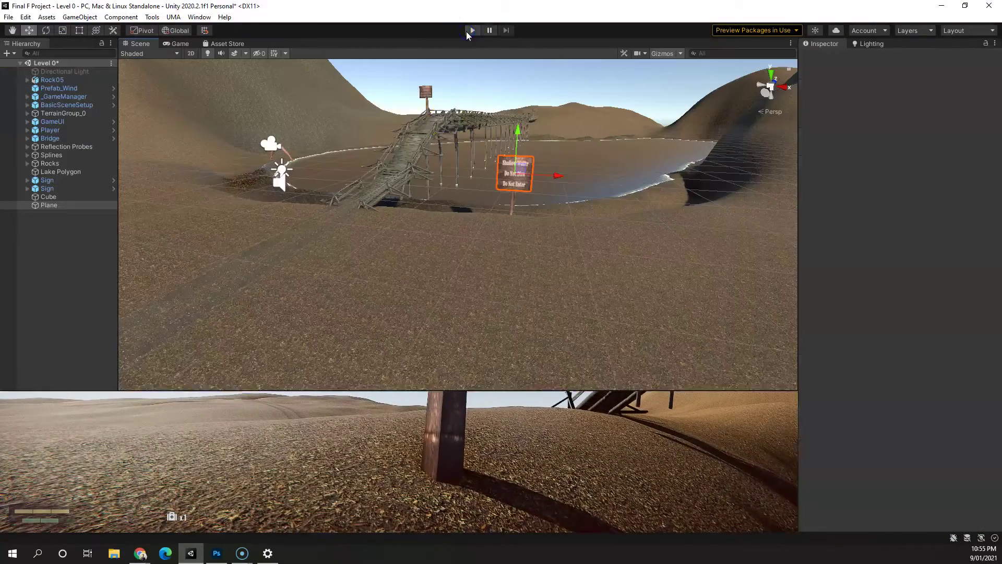
left_click_drag(464, 178, 373, 209)
left_click_drag(400, 243, 403, 250)
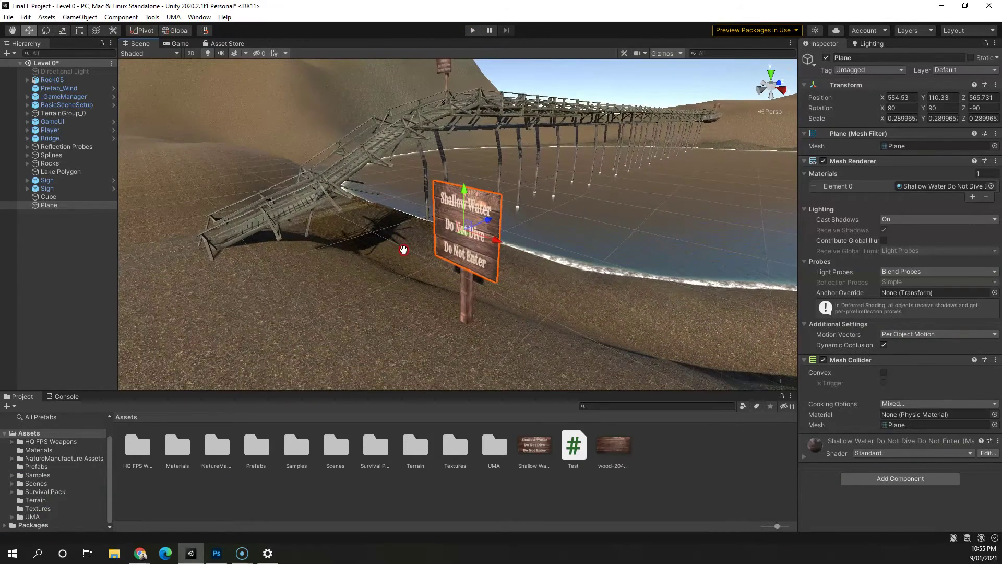
Duplicate the sign plane in place and rename the copy Back Plan.
left_click(60, 245)
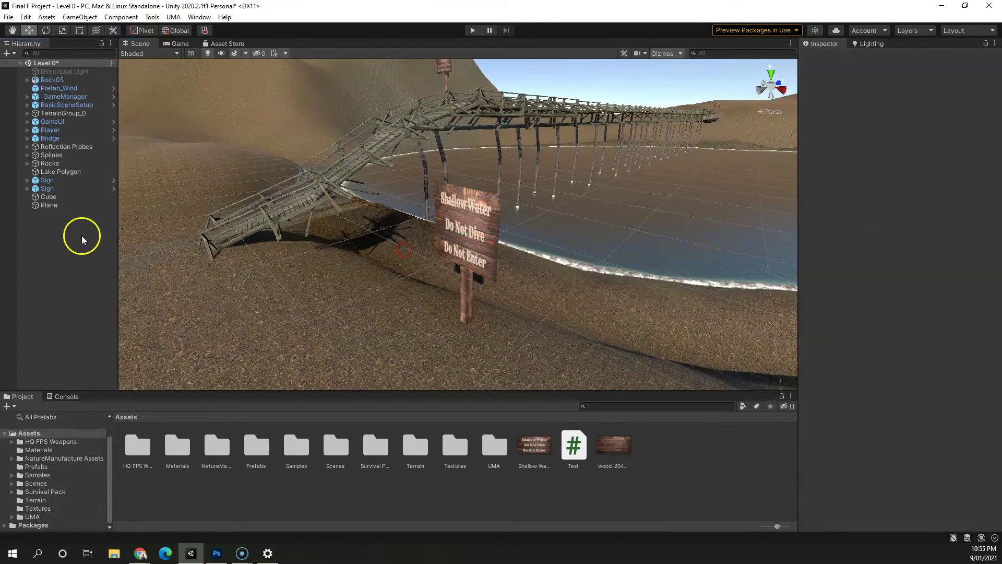
left_click(62, 205)
key("ctrl+d")
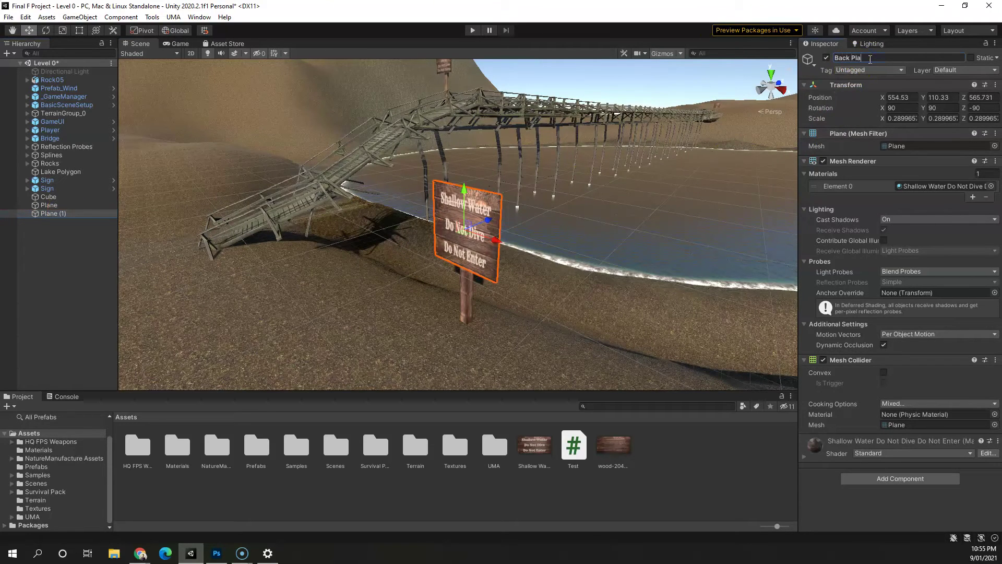
left_click(83, 212)
left_click_drag(83, 210, 79, 219)
Apply the plain wood-2045380_1920 texture to Back Plan and rotate it to 90, 0, 0 so it faces backward.
left_click_drag(439, 230, 473, 189)
left_click(46, 30)
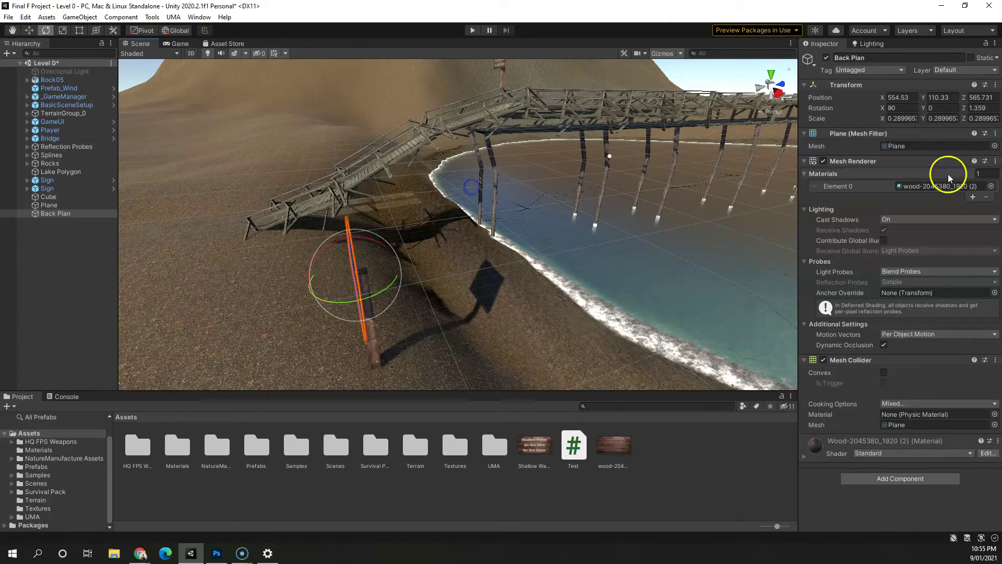
type("0")
mouse_move(592, 274)
left_mouse_down()
mouse_move(631, 267)
mouse_move(608, 265)
left_mouse_up()
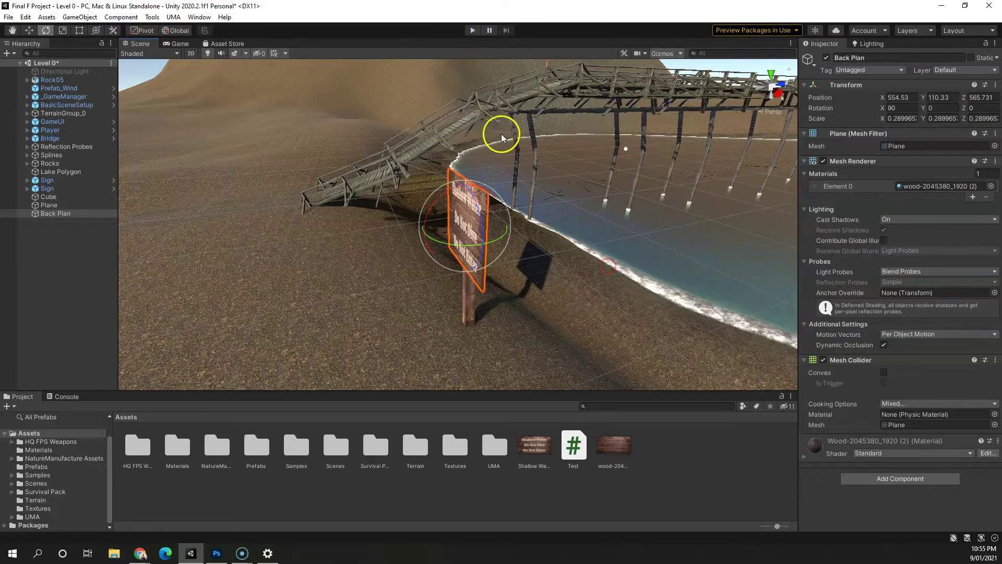
Play-test the level, walking up to the lakeside sign and around its post to inspect the wooden back.
key("ctrl+p")
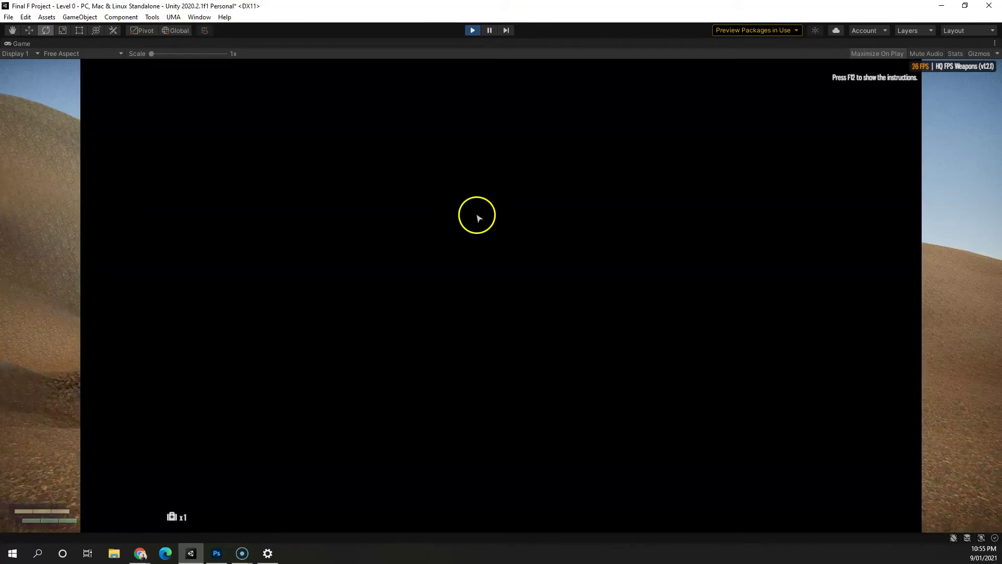
key("w")
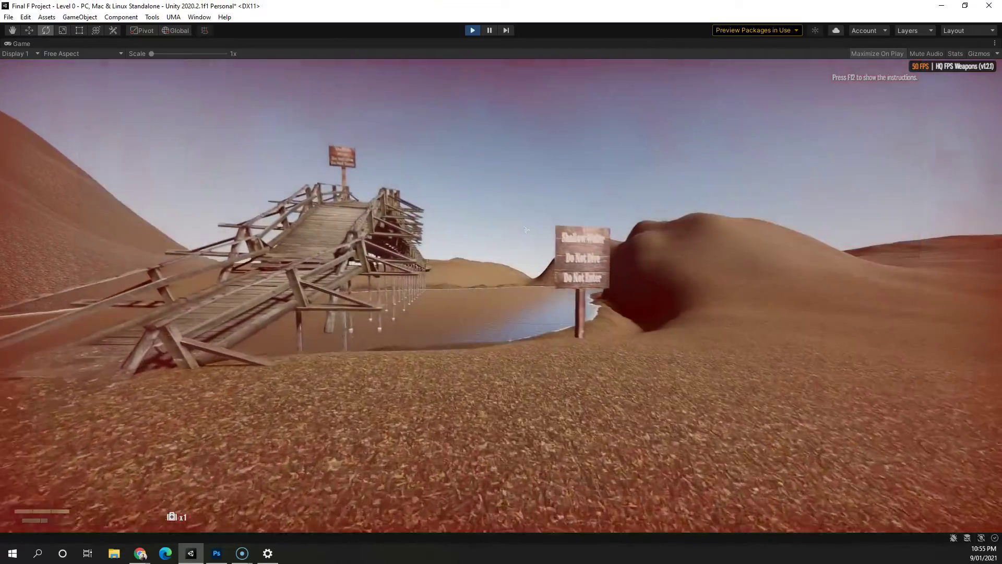
key("w")
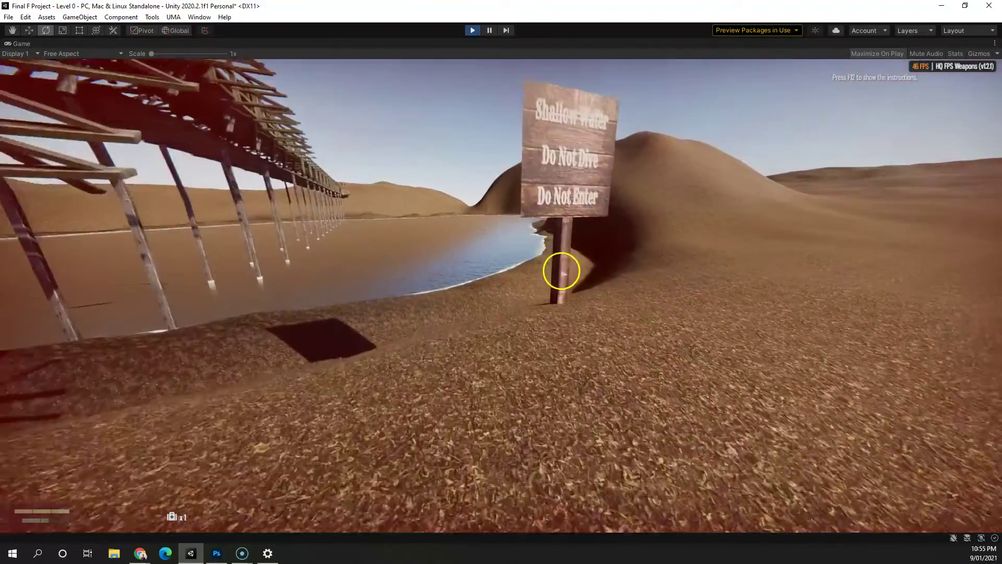
key("a")
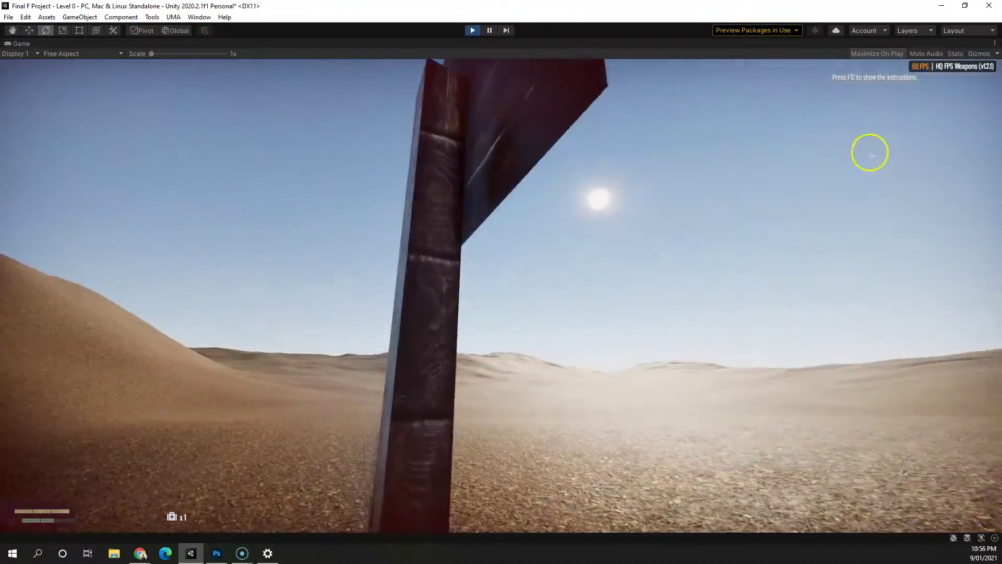
key("s")
key("w")
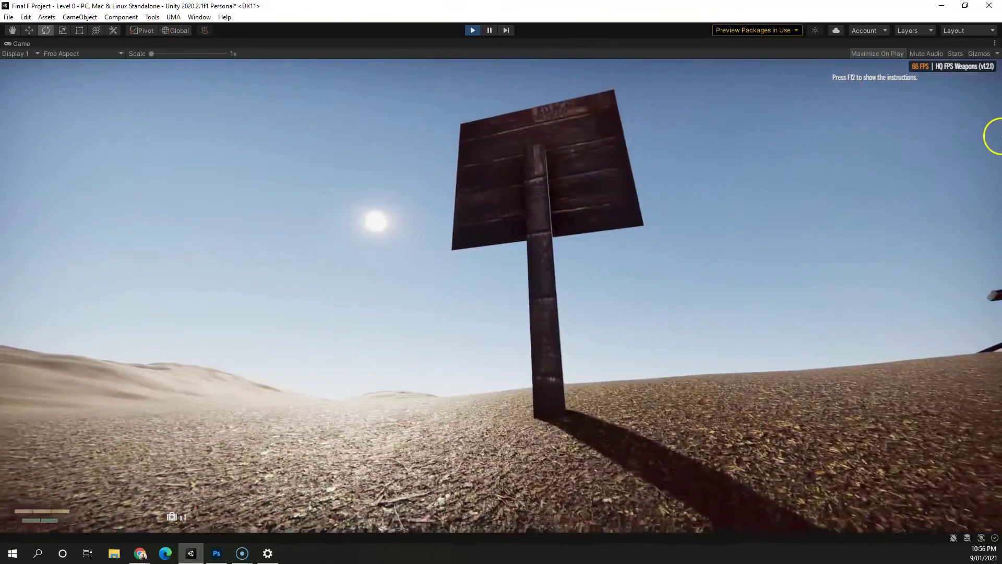
key("a")
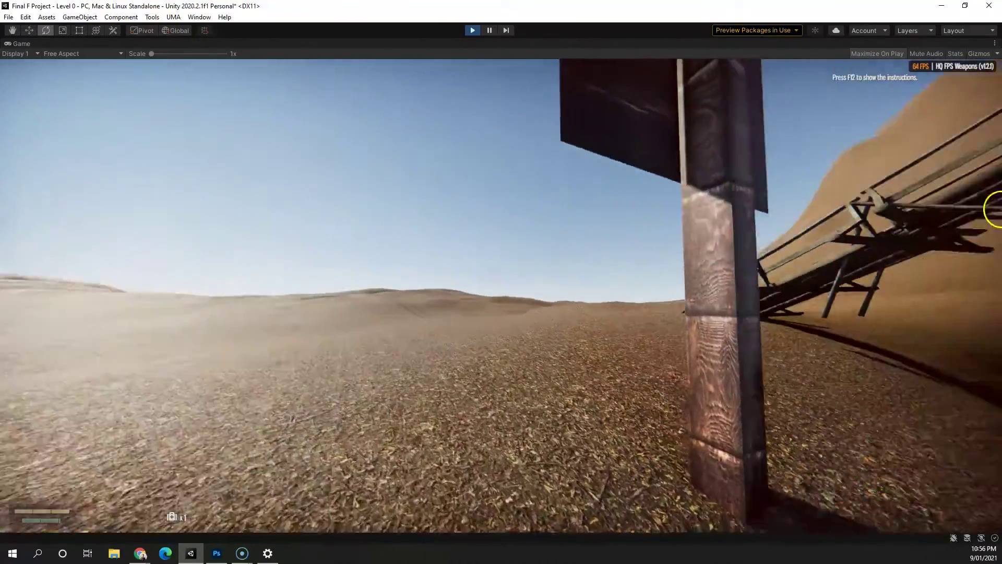
key("w")
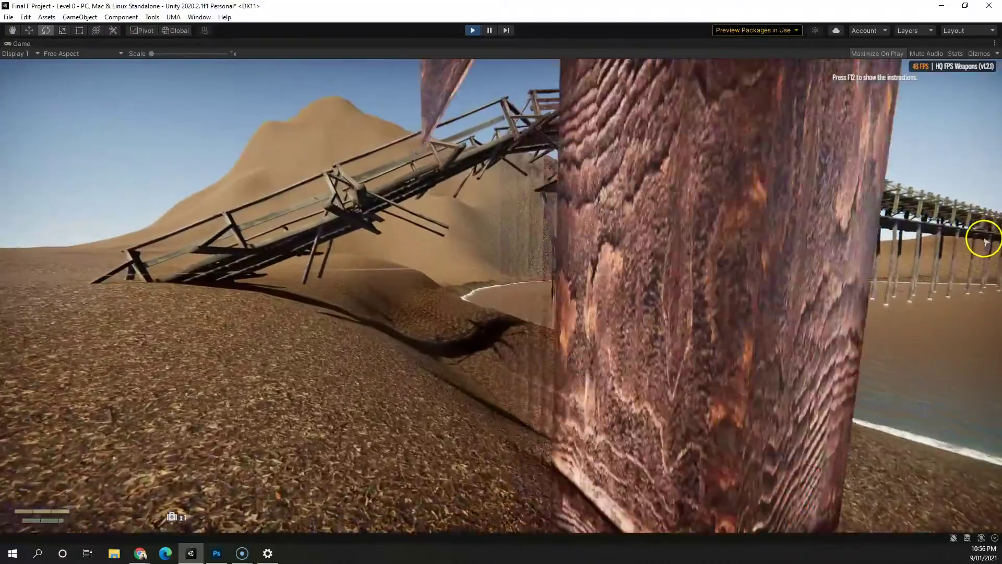
key("s")
key("w")
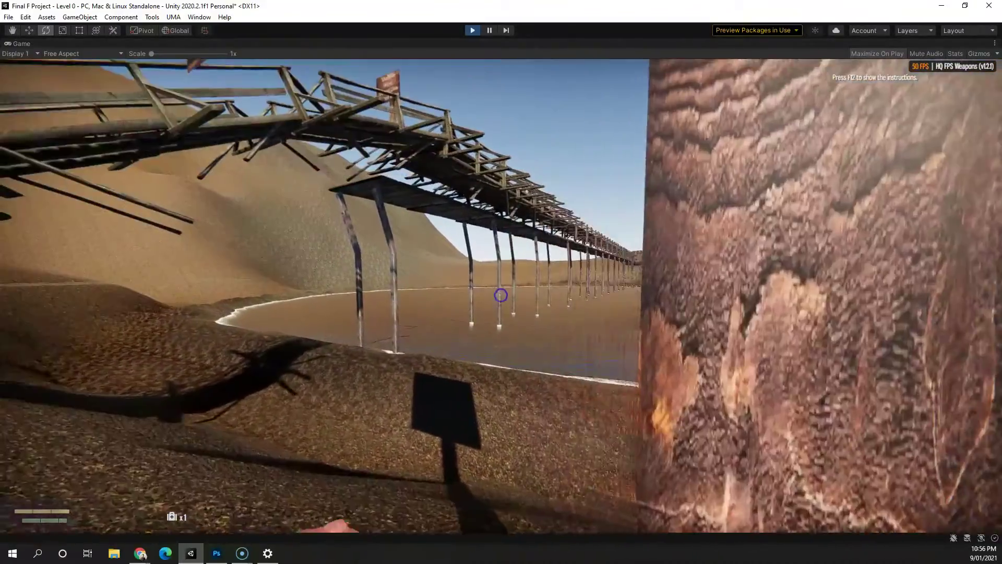
Punch the post and the front of the sign at close range, stepping back and forth to check it in the game.
left_click(501, 296)
left_click(501, 296)
key("s")
key("s")
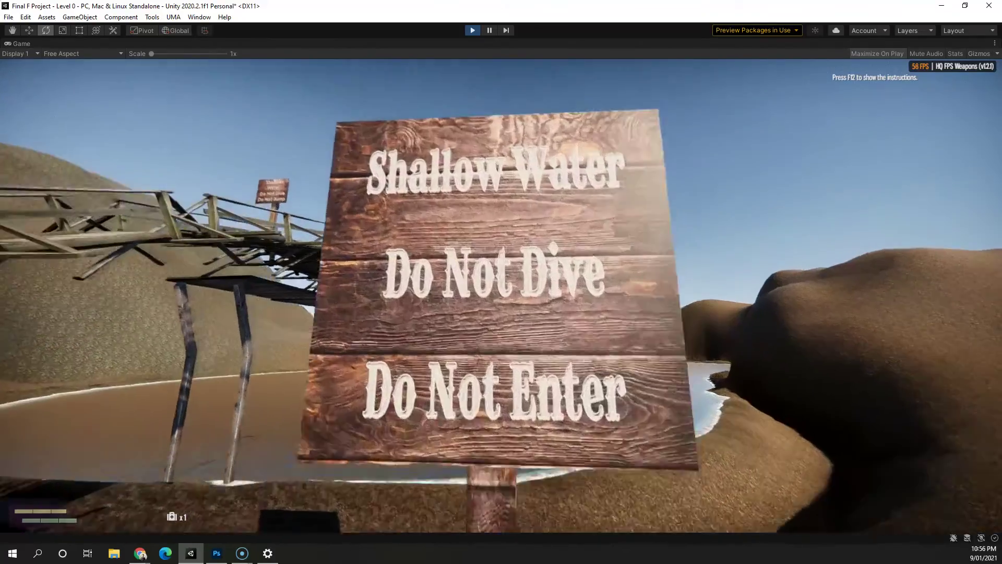
key("w")
left_click(501, 296)
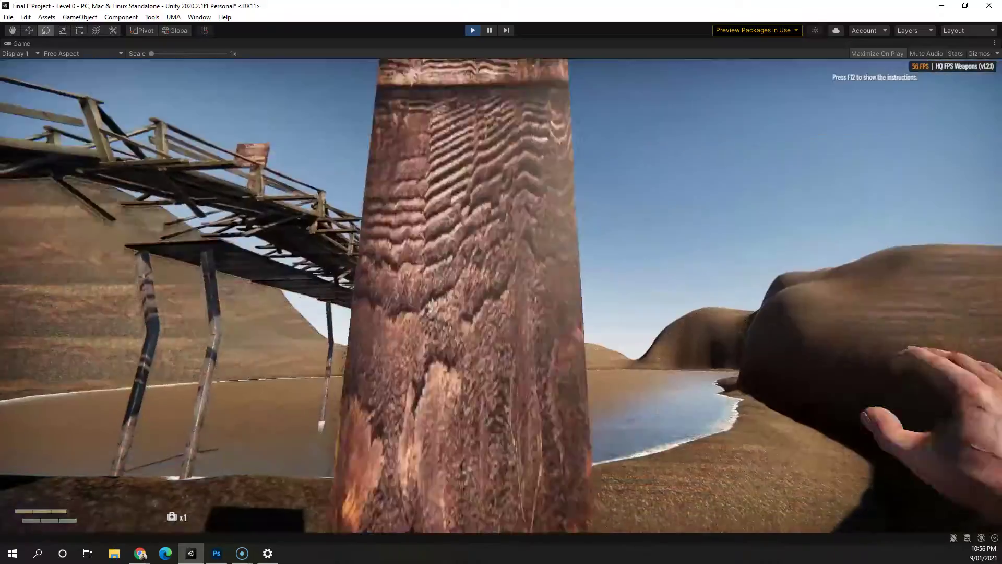
key("s")
key("w")
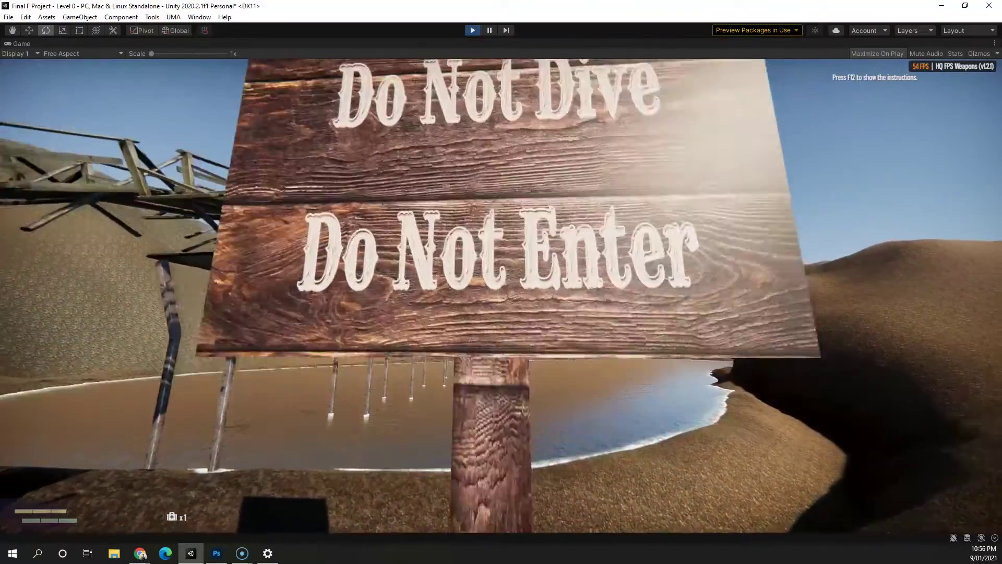
left_click(501, 295)
key("s")
key("w")
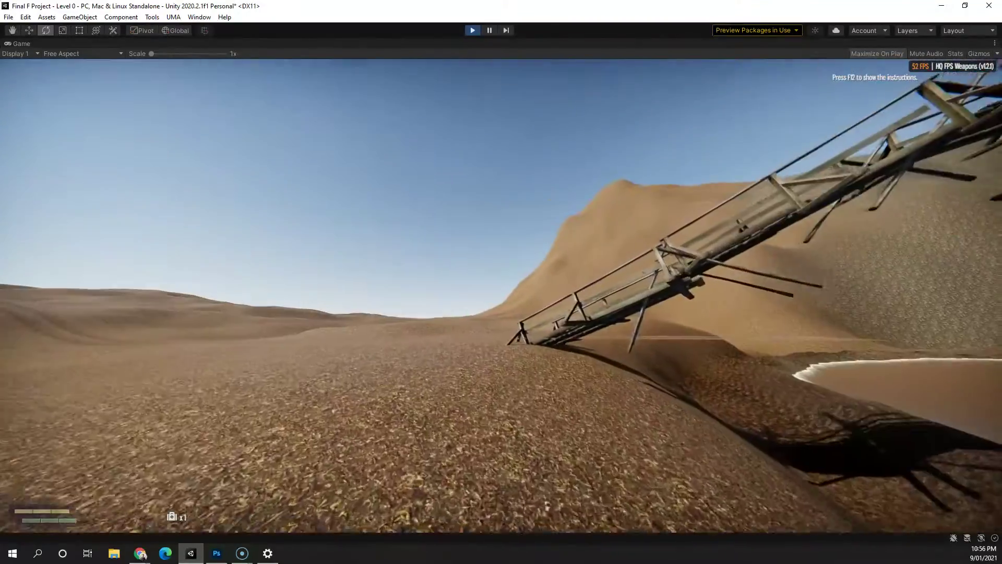